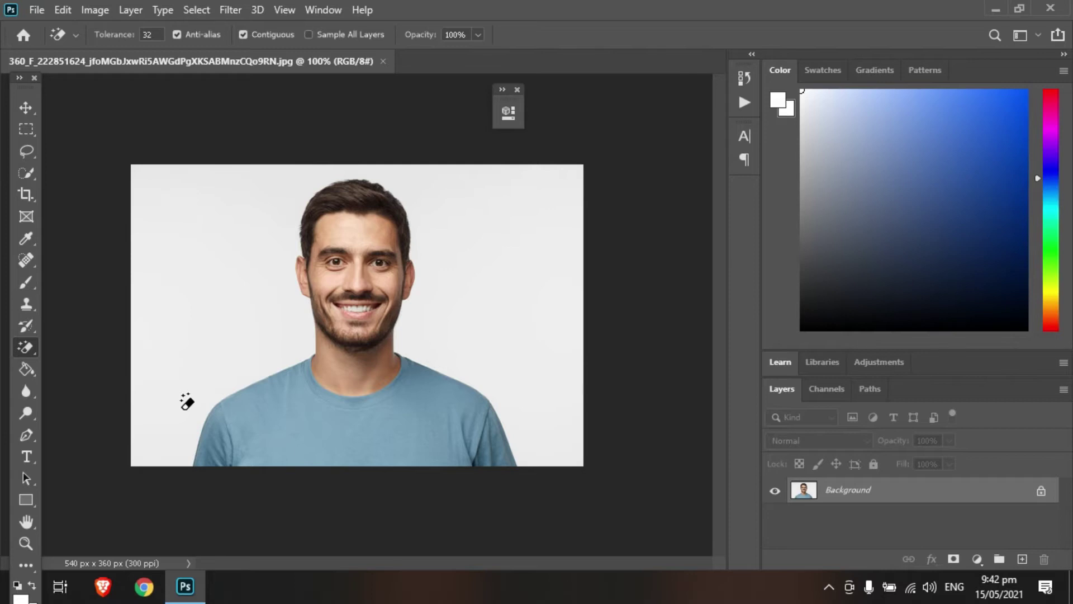
# Duplicate the Background layer and apply a Threshold adjustment at level 140 to the copy.
pyautogui.hotkey('ctrl', 'j')
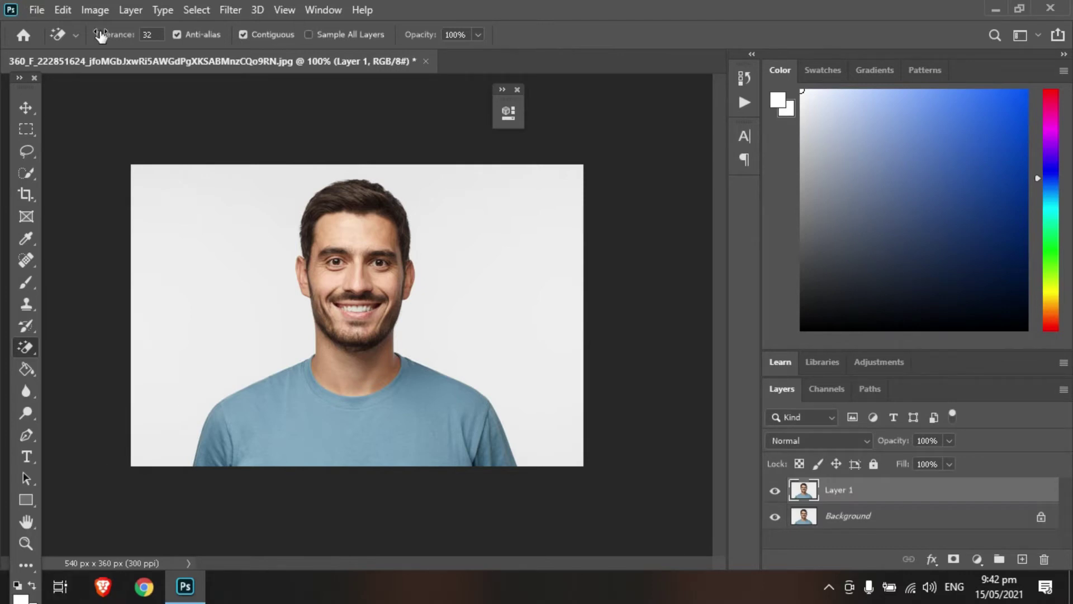
pyautogui.click(98, 11)
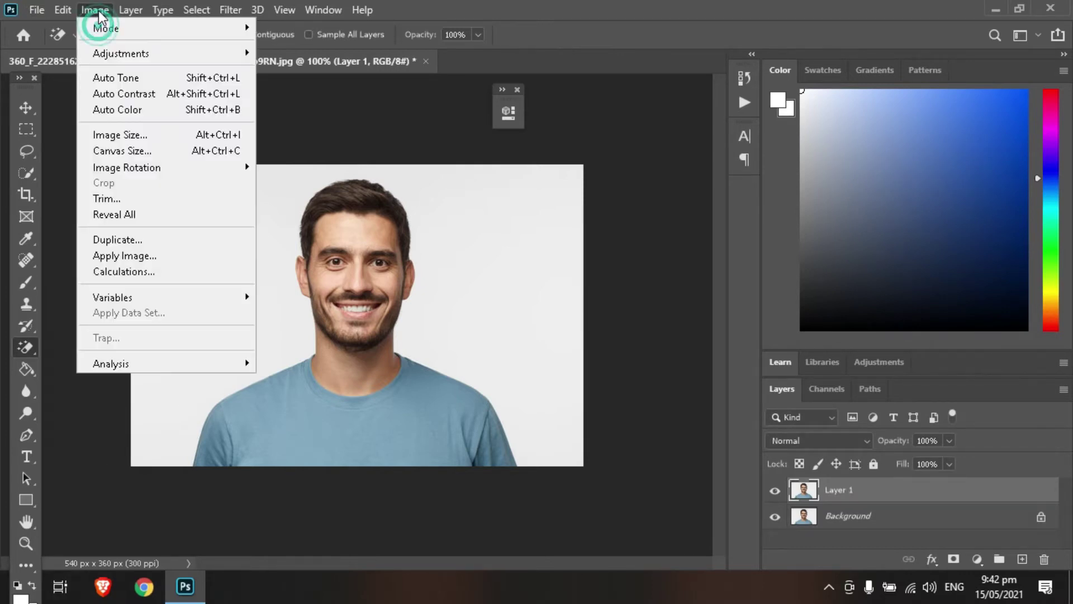
pyautogui.moveTo(63, 11)
pyautogui.click(632, 67)
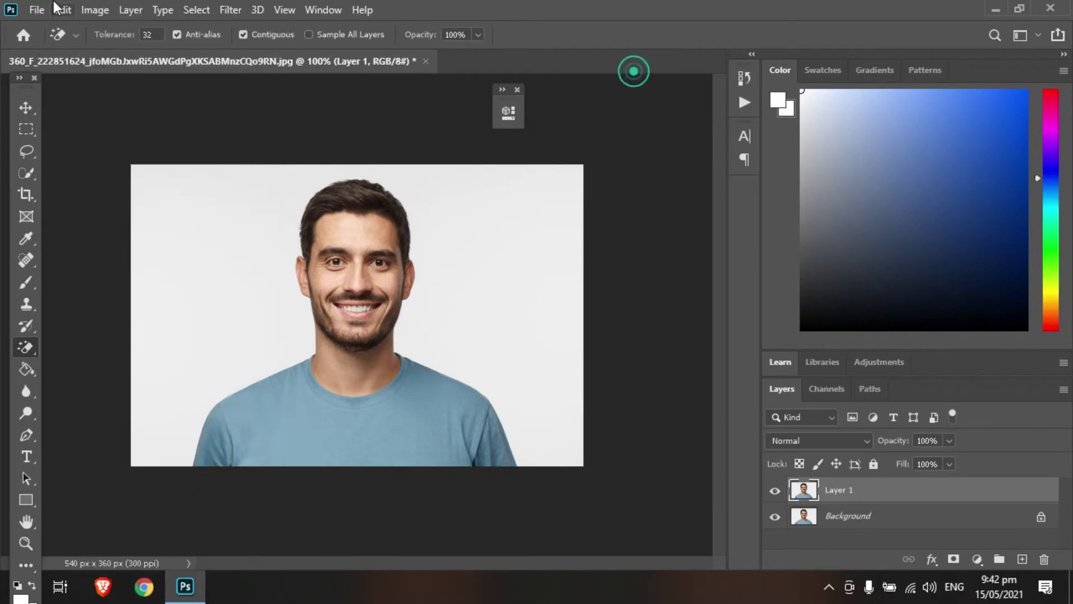
pyautogui.click(95, 10)
pyautogui.moveTo(123, 54)
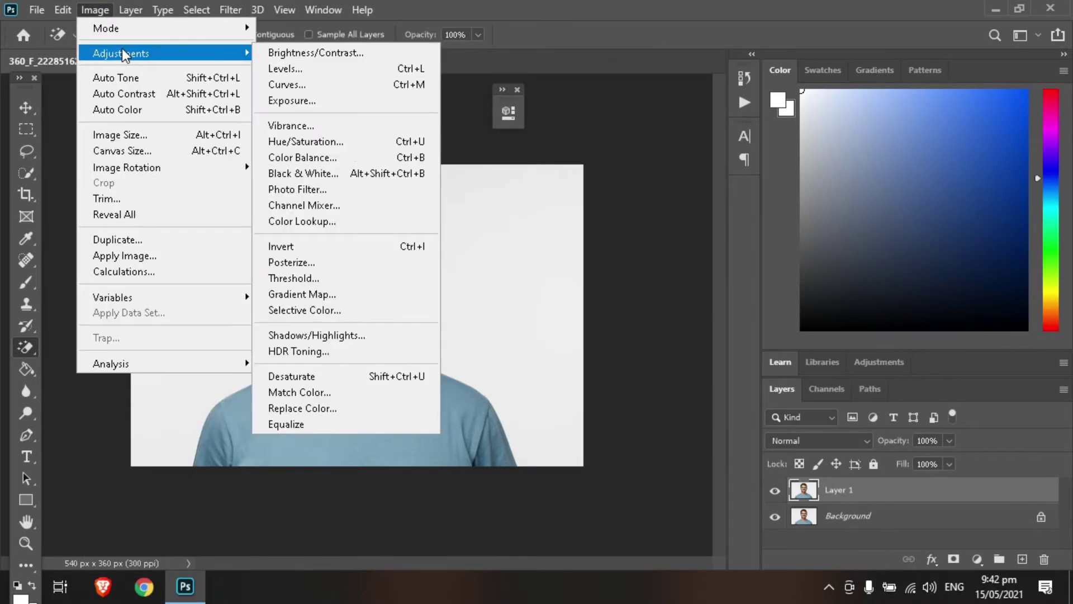
pyautogui.click(334, 280)
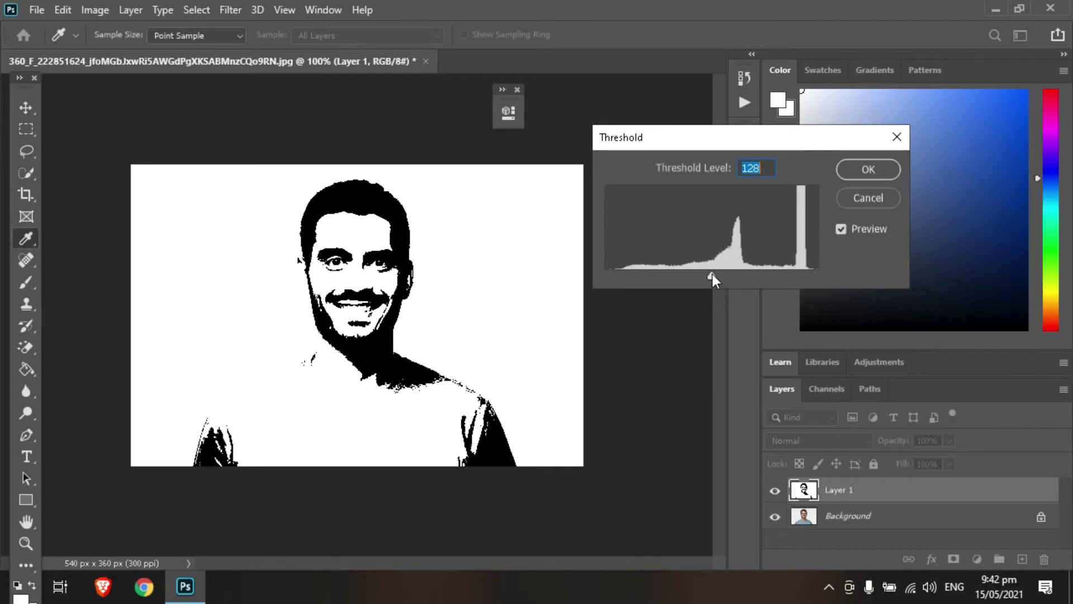
pyautogui.moveTo(712, 274); pyautogui.dragTo(724, 274)
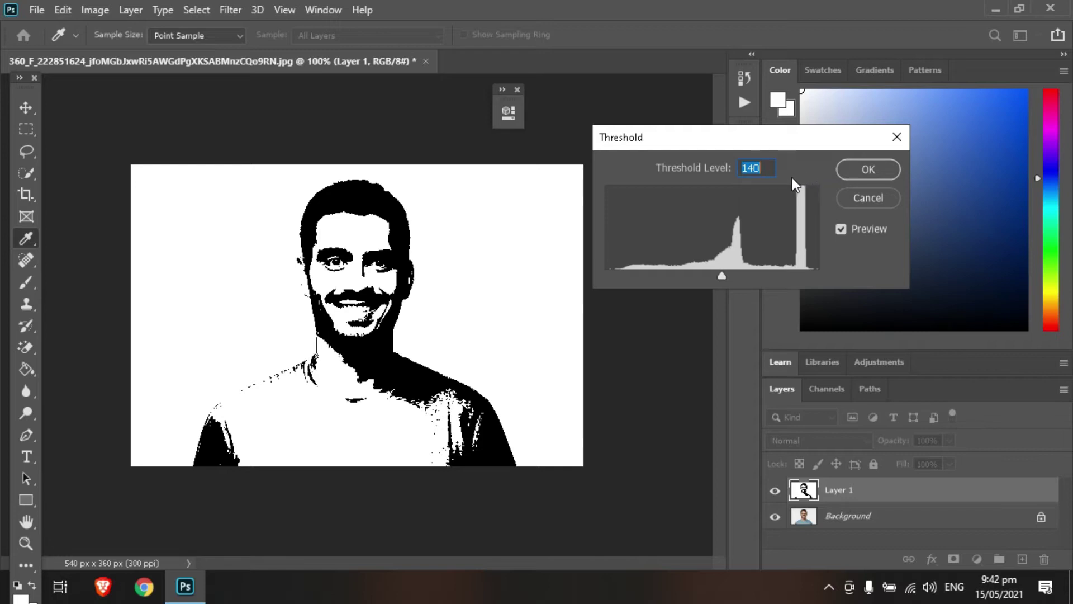
pyautogui.click(853, 173)
pyautogui.press('e')
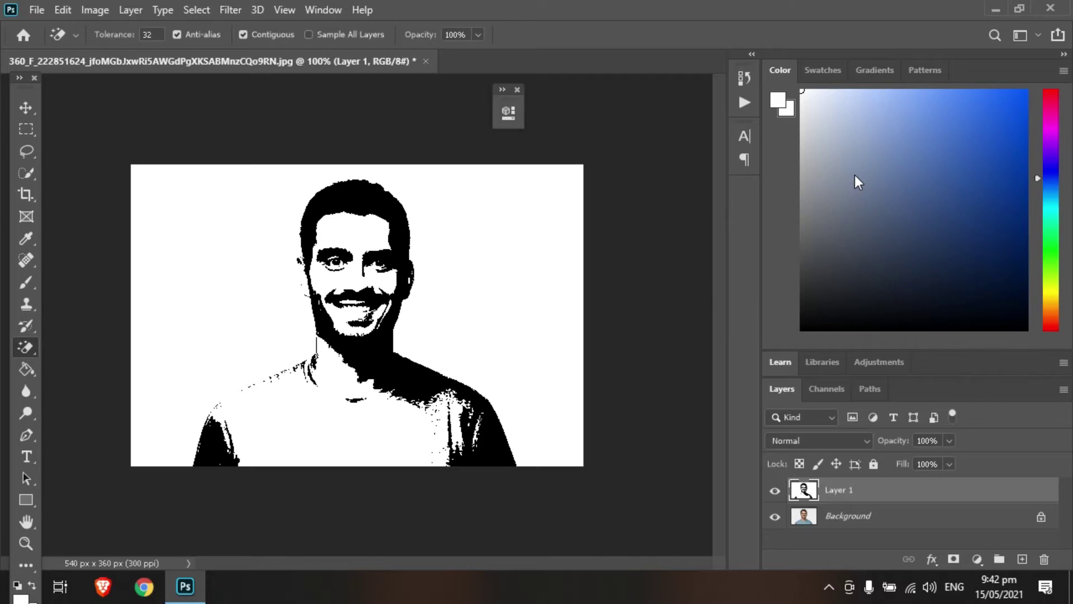
# Trace the man's whole silhouette with the Pen tool, turn it into a selection and copy it to a new layer.
pyautogui.click(26, 432)
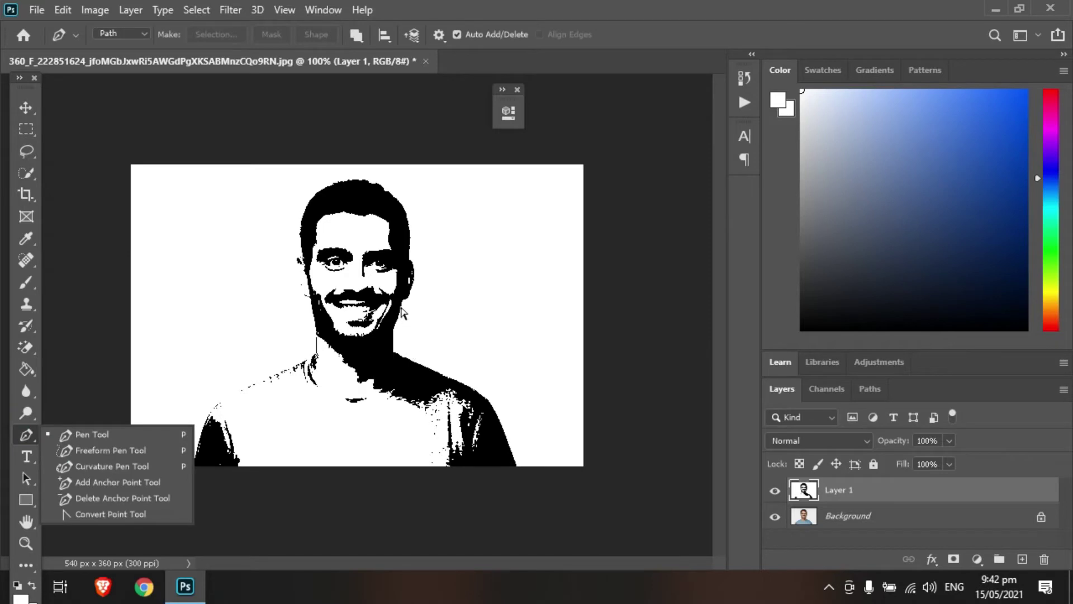
pyautogui.hotkey('ctrl', '+')
pyautogui.hotkey('ctrl', '+')
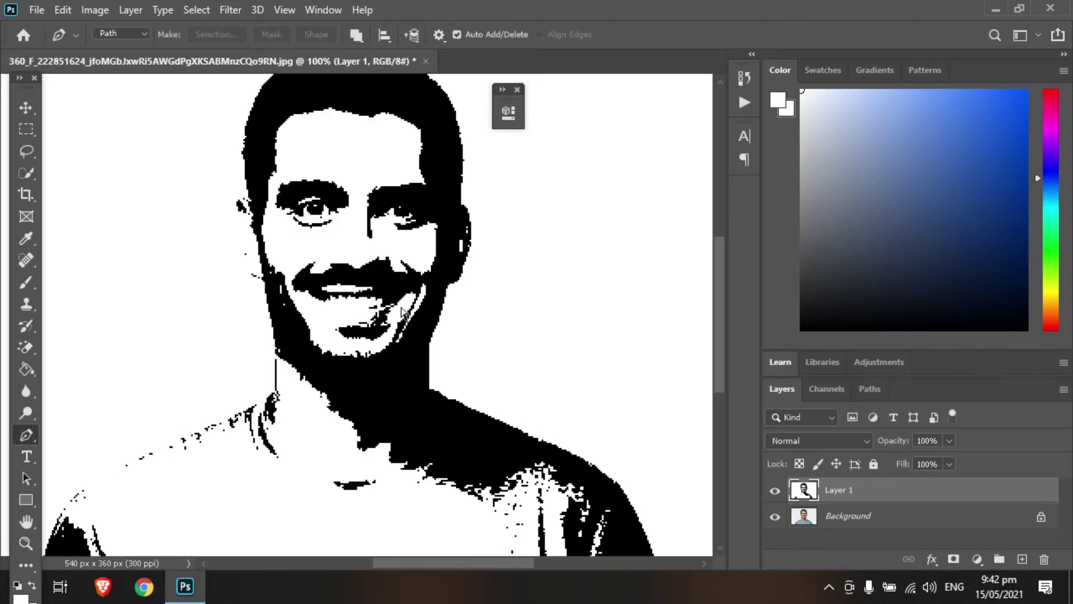
pyautogui.scroll(3, 403, 313)
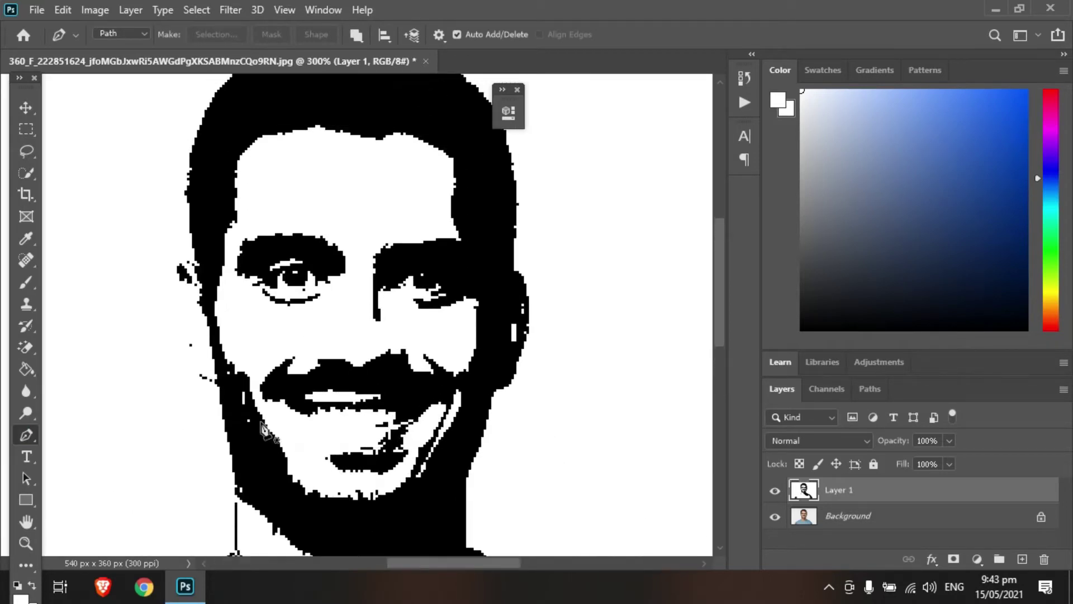
pyautogui.click(199, 514)
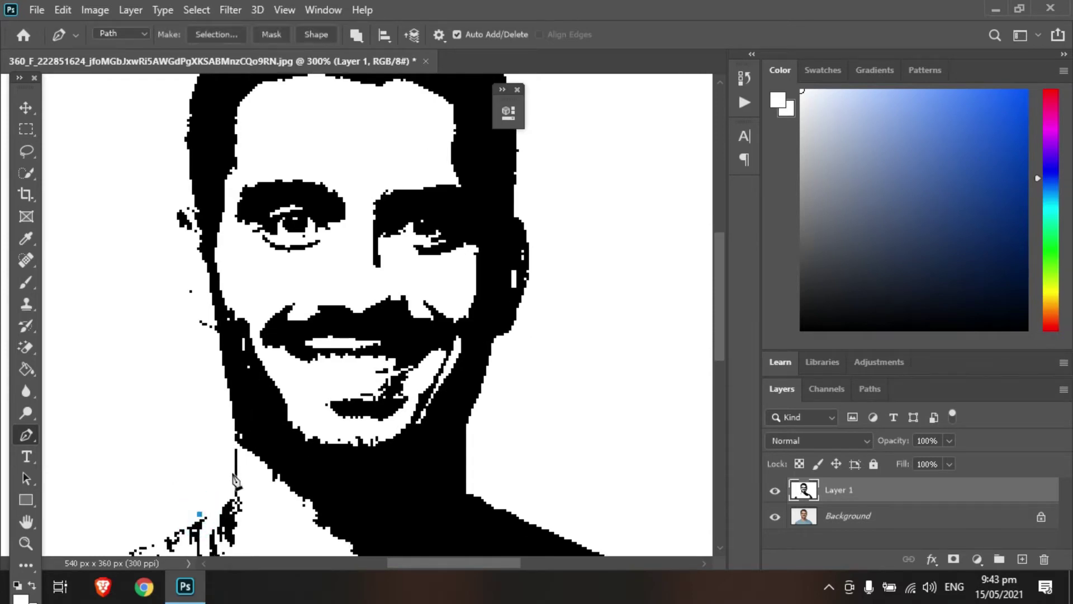
pyautogui.moveTo(233, 473); pyautogui.dragTo(232, 429)
pyautogui.moveTo(210, 325); pyautogui.dragTo(200, 319)
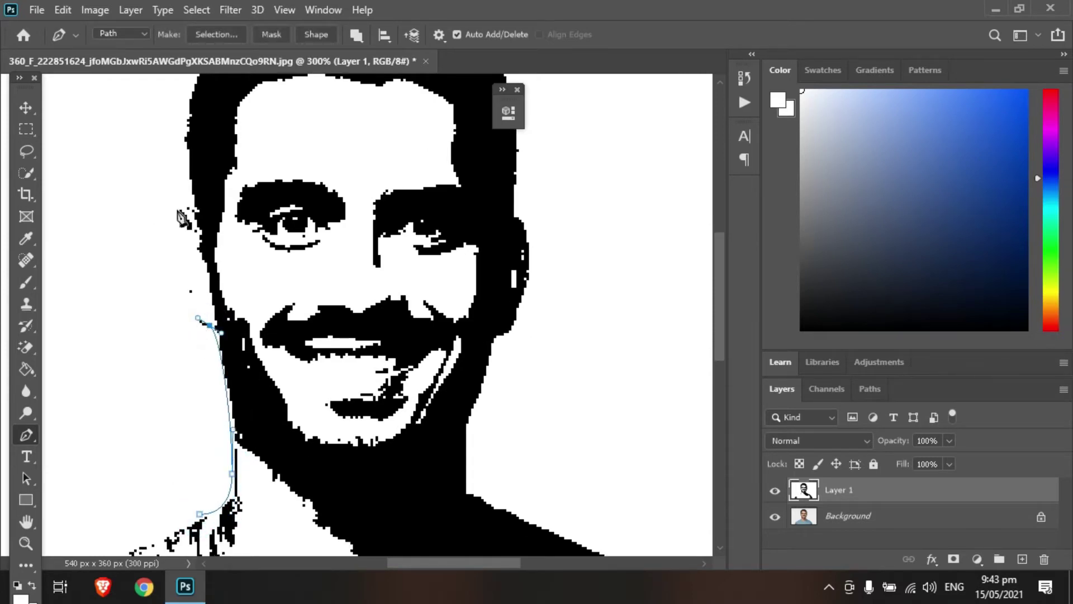
pyautogui.moveTo(187, 209); pyautogui.dragTo(176, 209)
pyautogui.scroll(5, 178, 210)
pyautogui.moveTo(227, 161); pyautogui.dragTo(289, 122)
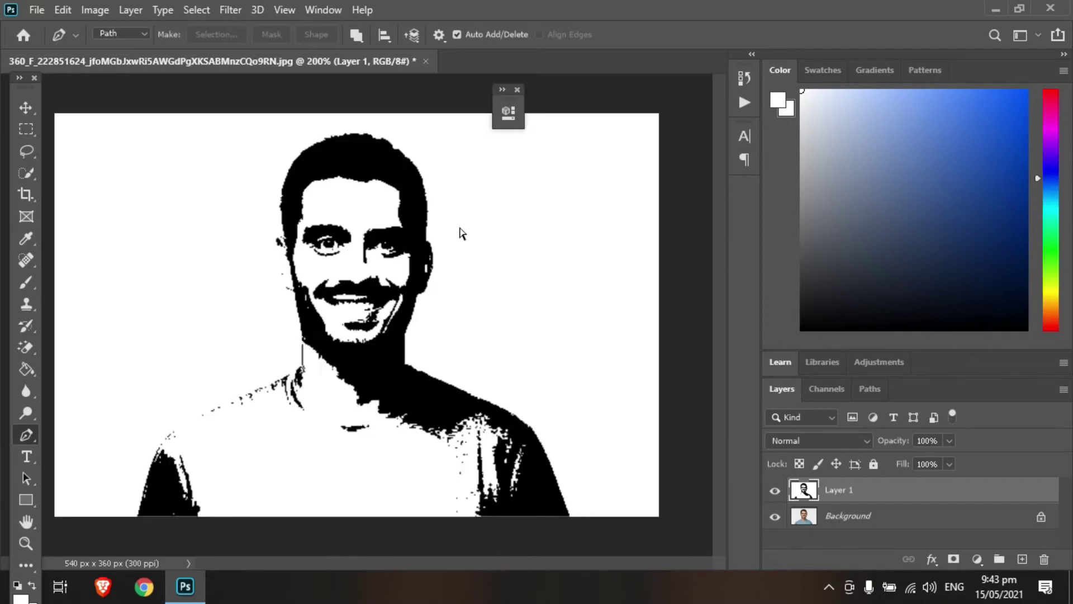
pyautogui.hotkey('ctrl', '-')
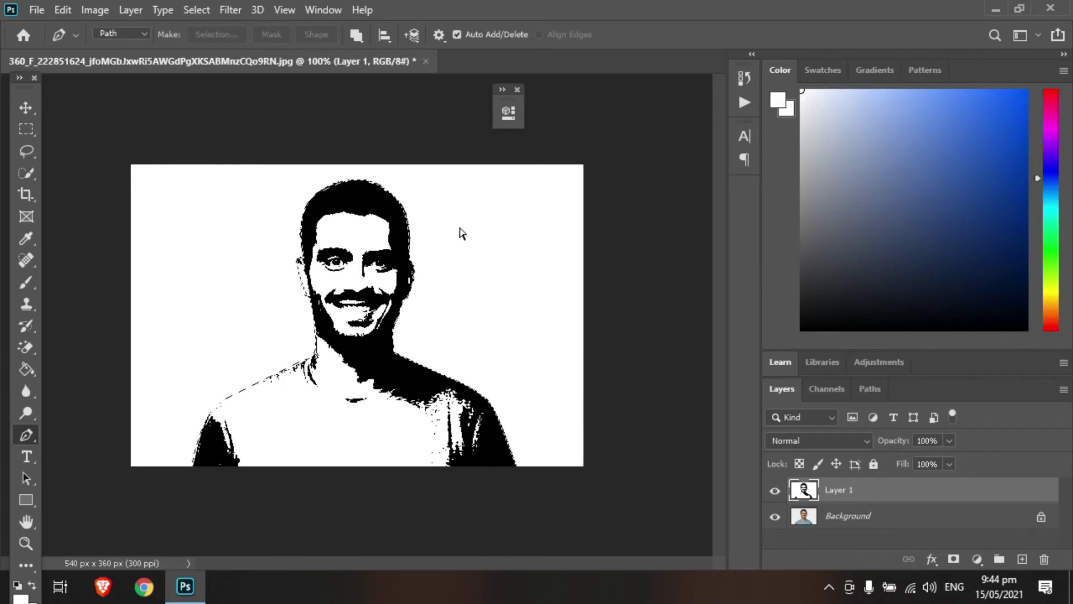
pyautogui.hotkey('ctrl', 'j')
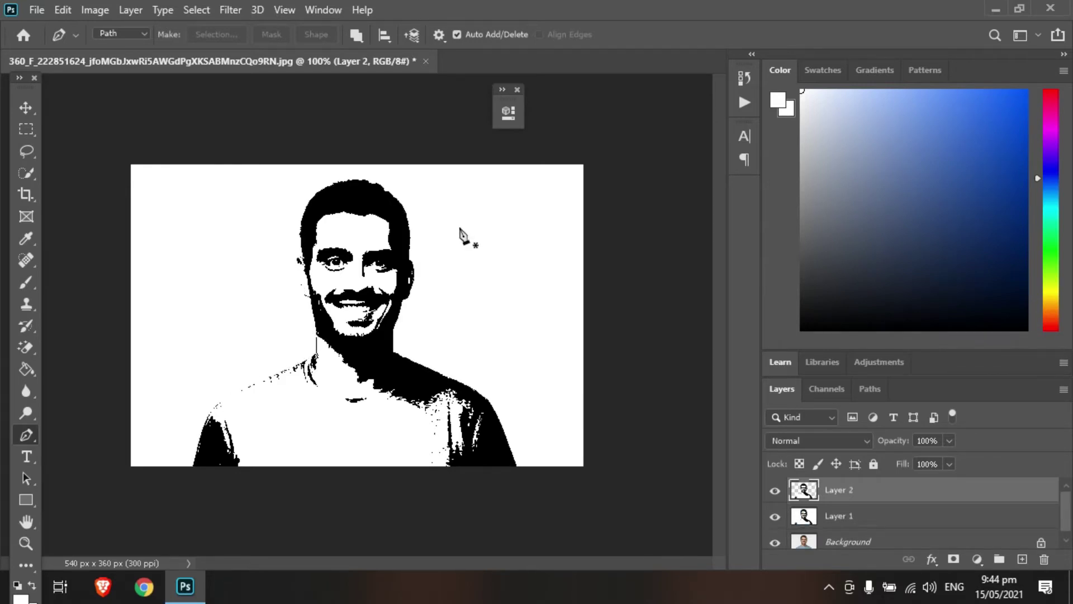
# Give Layer 2 a Color Overlay of 000000 and lower the layer's opacity to 24%.
pyautogui.click(931, 559)
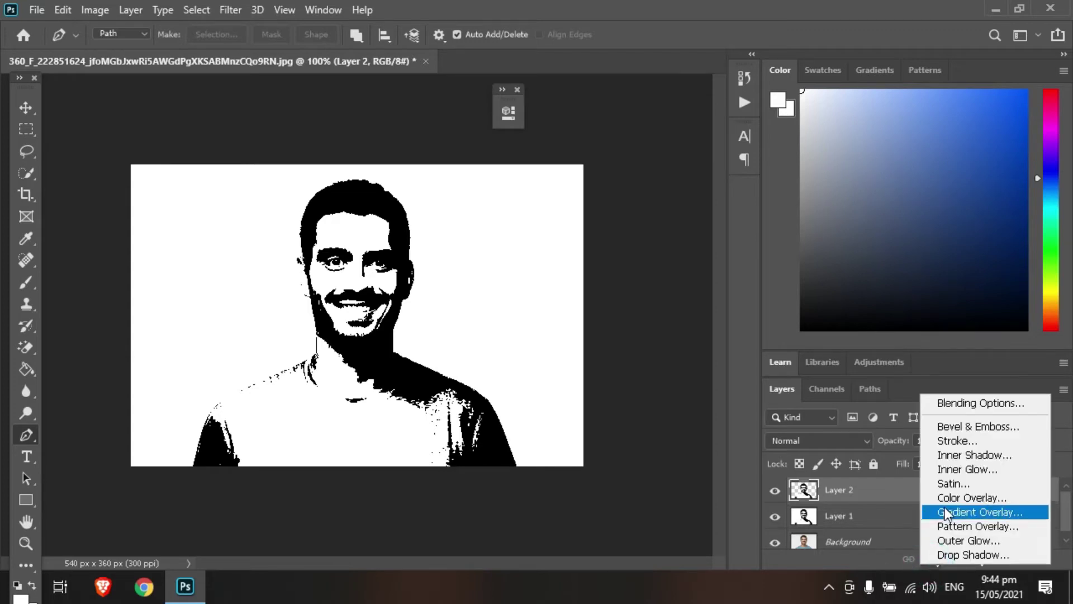
pyautogui.click(851, 493)
pyautogui.click(934, 561)
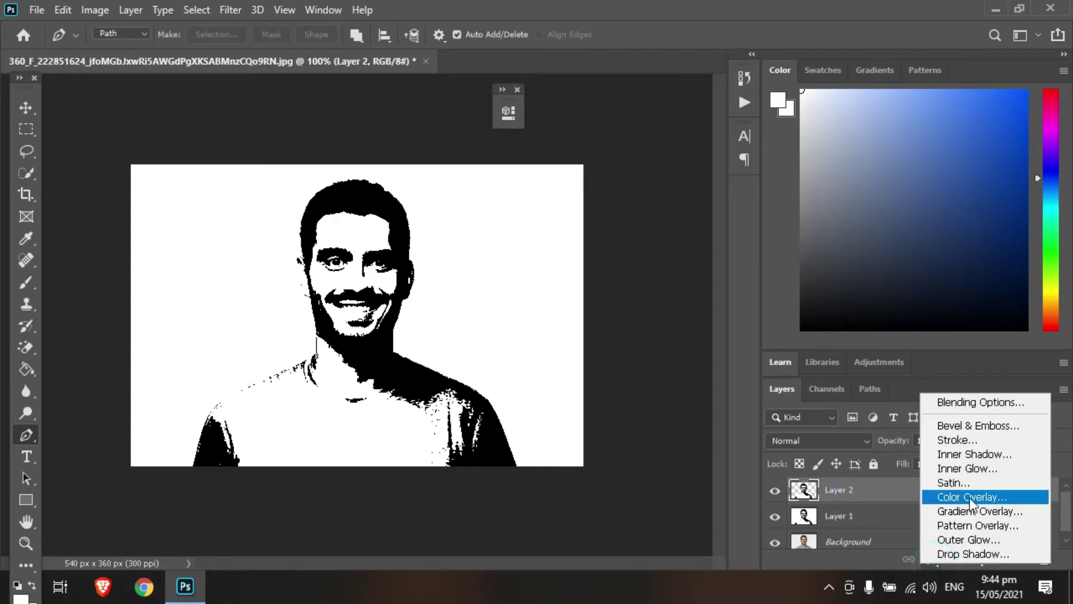
pyautogui.click(970, 496)
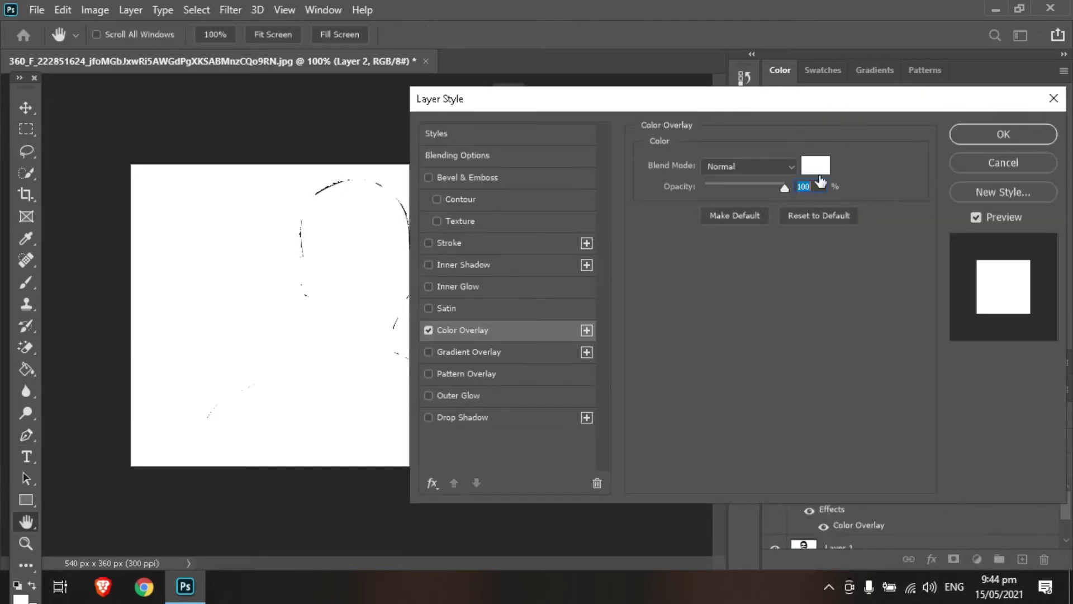
pyautogui.click(814, 161)
pyautogui.write('000000')
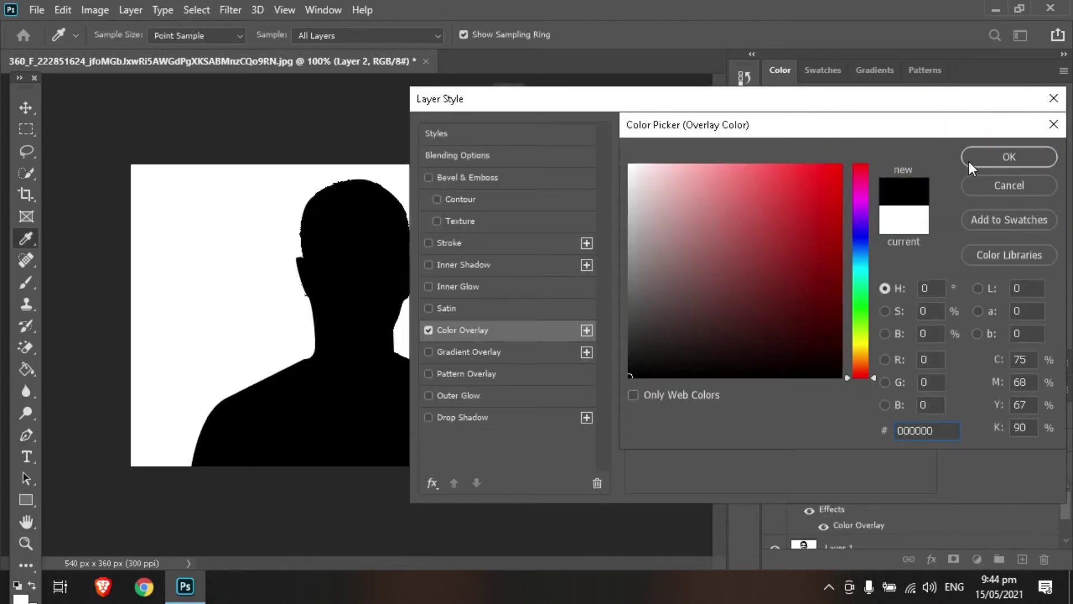
pyautogui.click(971, 162)
pyautogui.click(980, 138)
pyautogui.press('p')
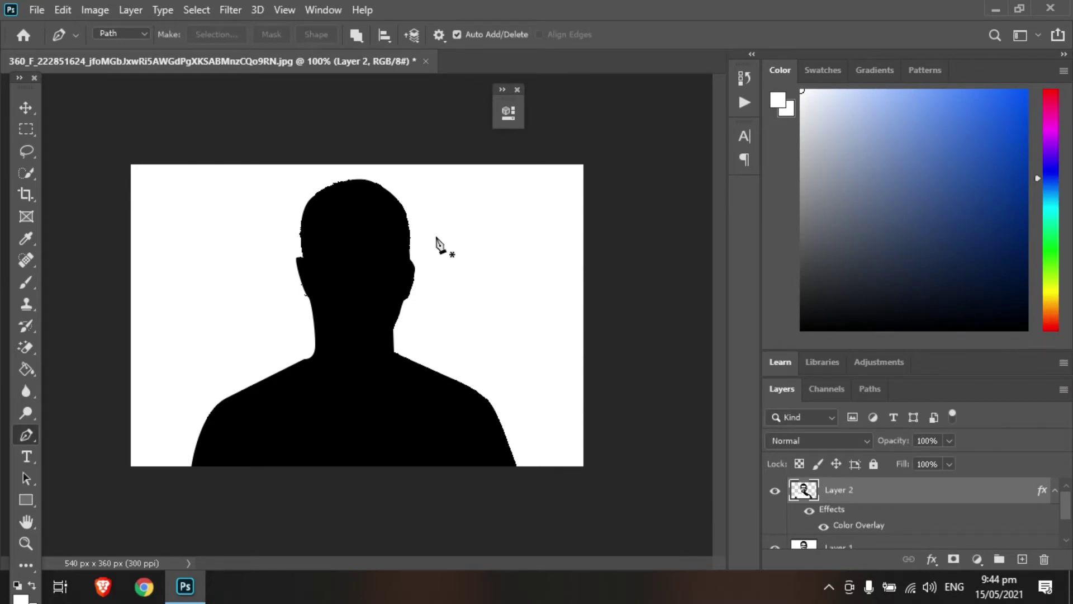
pyautogui.click(949, 440)
pyautogui.click(892, 458)
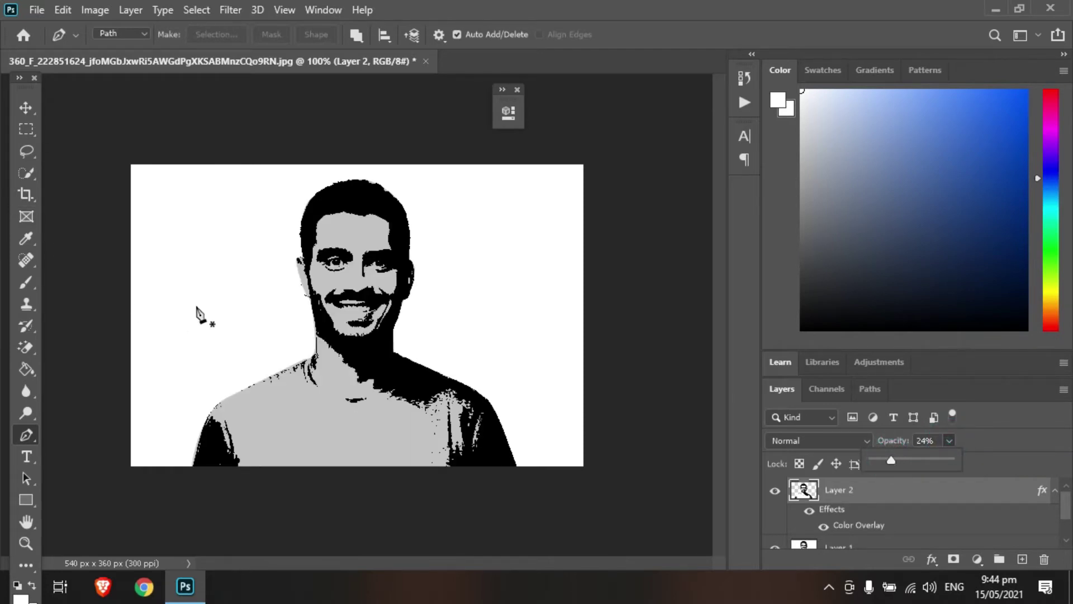
# Trace a closed Pen tool path around the grey face area, following the hairline, cheeks, shaded eye, moustache and chin.
pyautogui.hotkey('ctrl', '+')
pyautogui.hotkey('ctrl', '+')
pyautogui.hotkey('ctrl', '+')
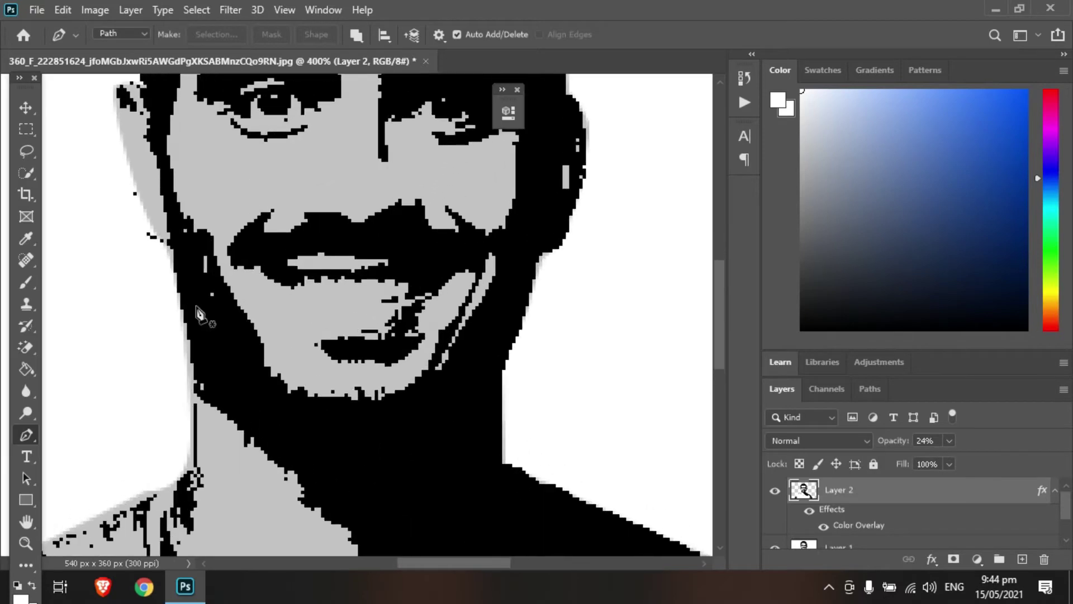
pyautogui.scroll(10, 213, 224)
pyautogui.click(213, 134)
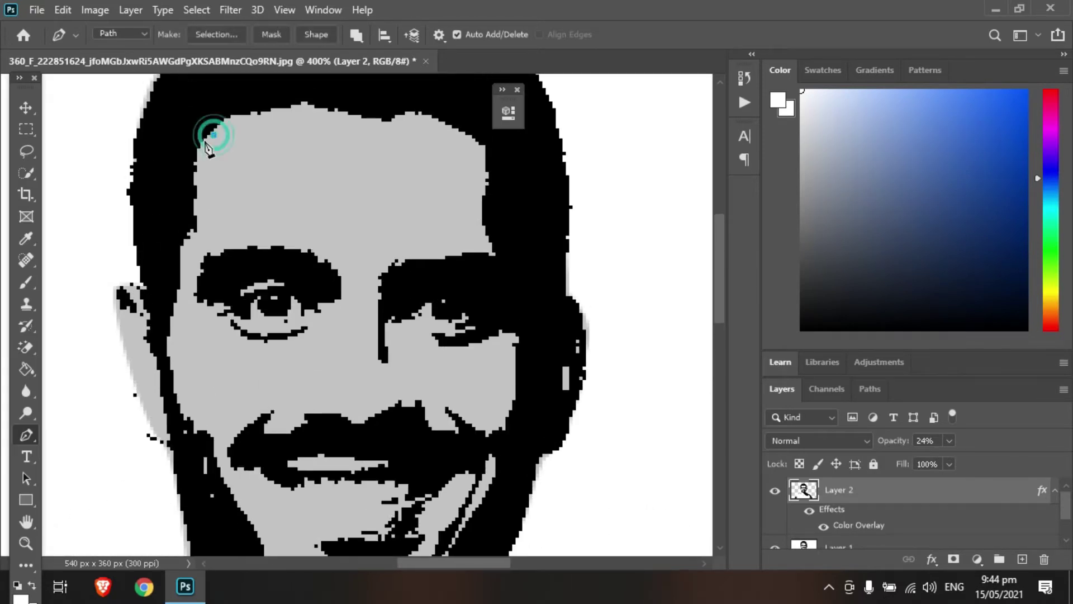
pyautogui.hotkey('ctrl', 'z')
pyautogui.click(201, 138)
pyautogui.click(194, 202)
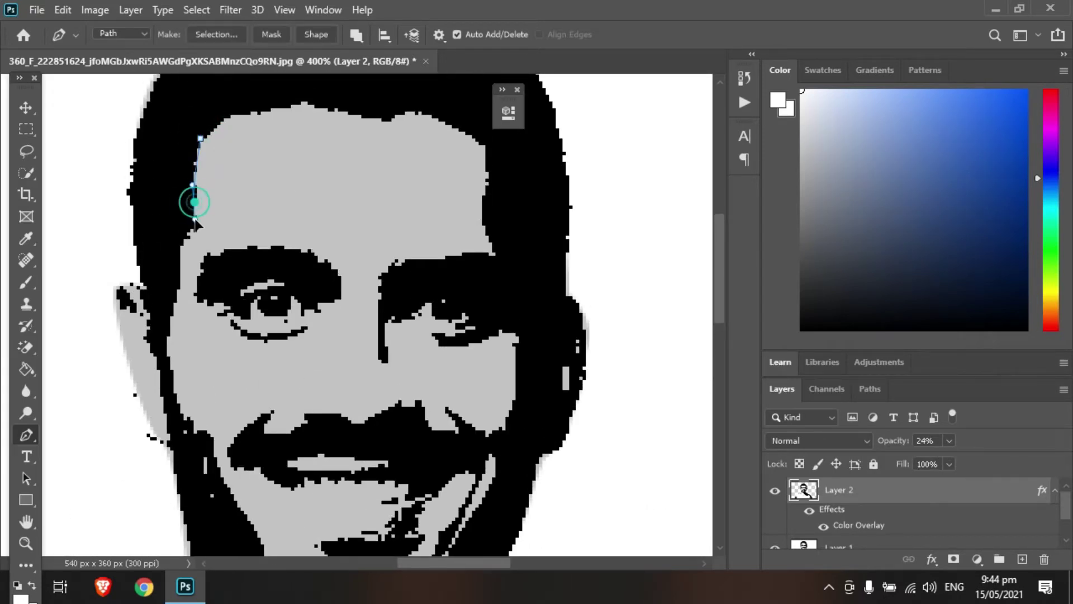
pyautogui.click(184, 233)
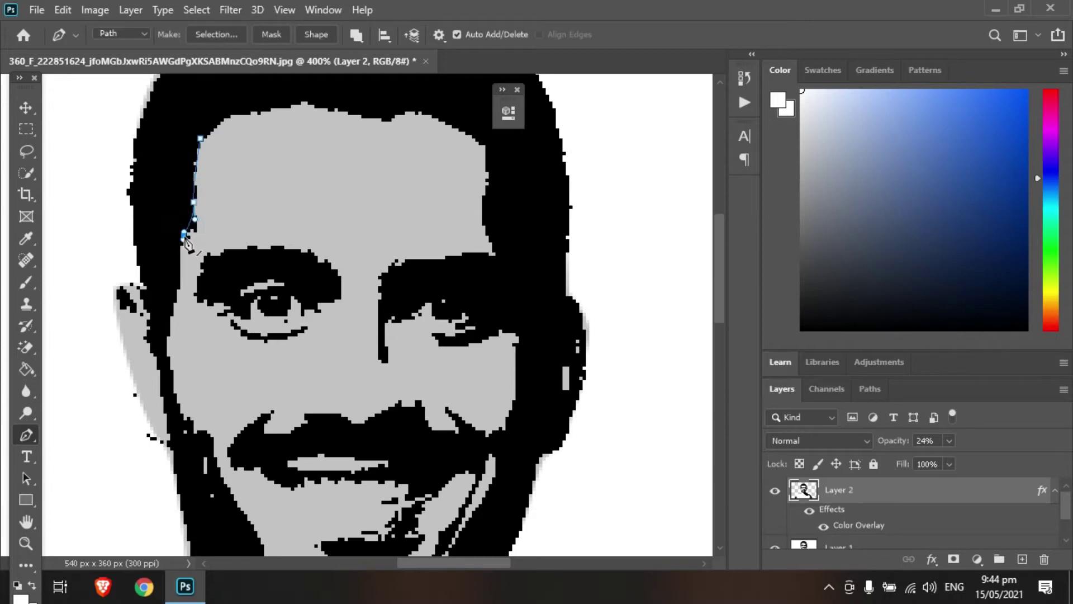
pyautogui.moveTo(181, 282); pyautogui.dragTo(180, 289)
pyautogui.moveTo(167, 356); pyautogui.dragTo(169, 370)
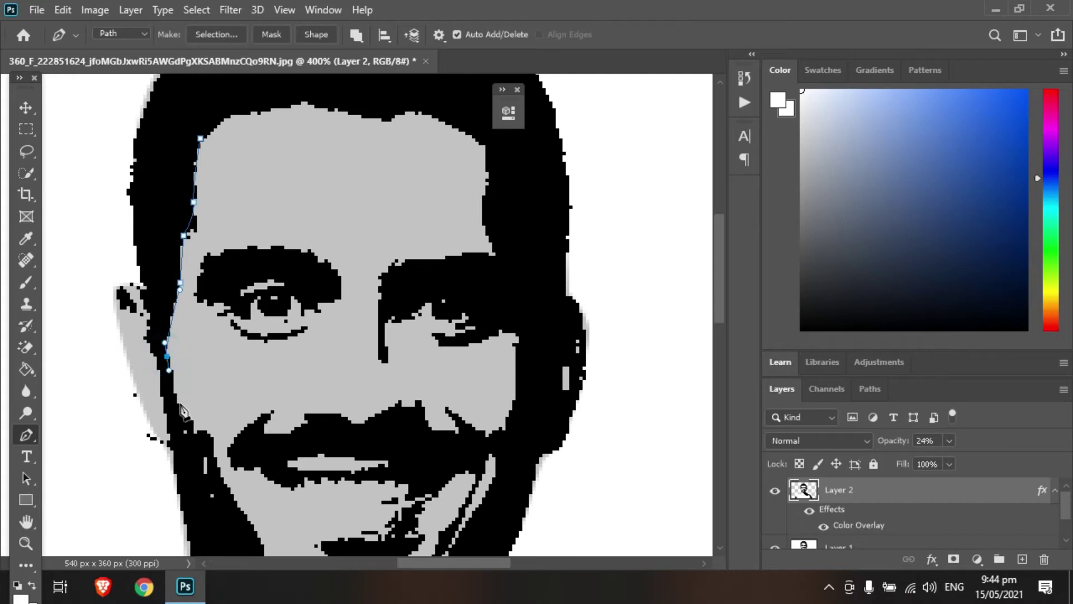
pyautogui.moveTo(194, 431); pyautogui.dragTo(225, 466)
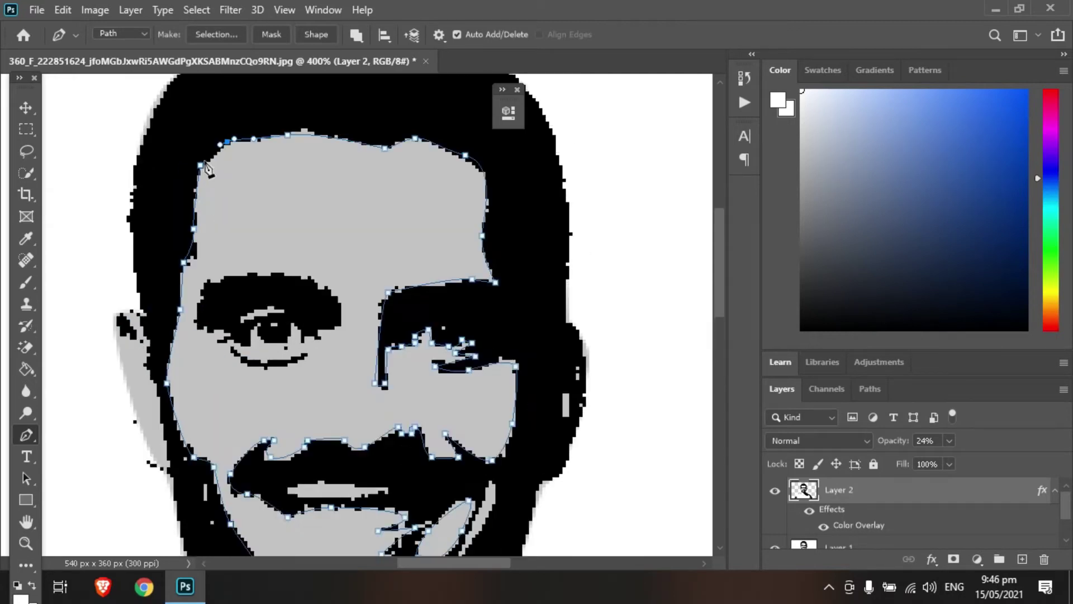
pyautogui.moveTo(201, 163); pyautogui.dragTo(197, 211)
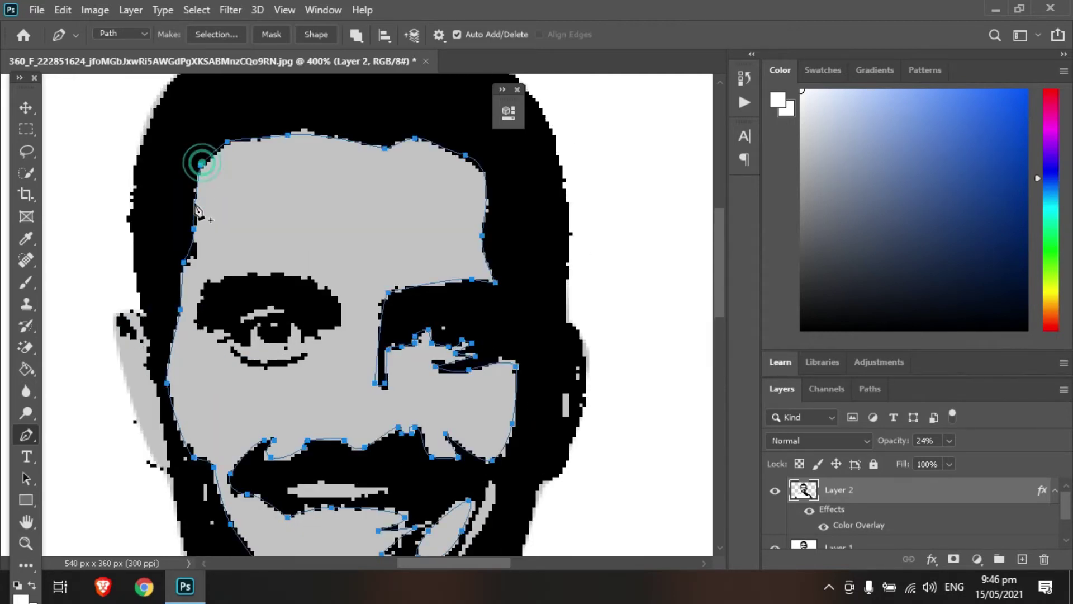
# Turn the face path into a selection, clear that area from the grey Layer 2 and deselect.
pyautogui.hotkey('ctrl', 'Return')
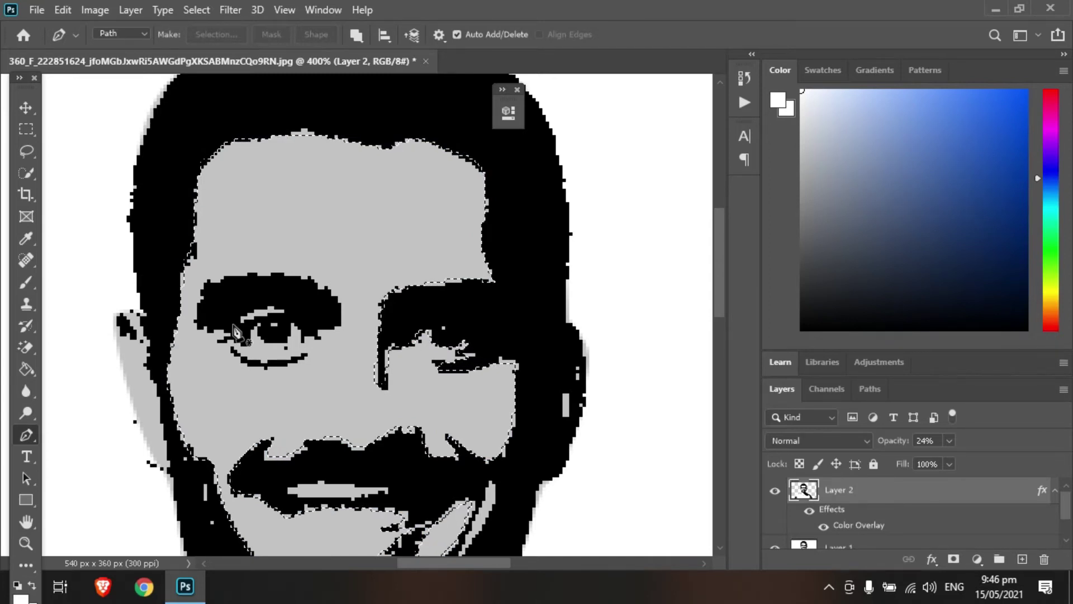
pyautogui.hotkey('alt', 'BackSpace')
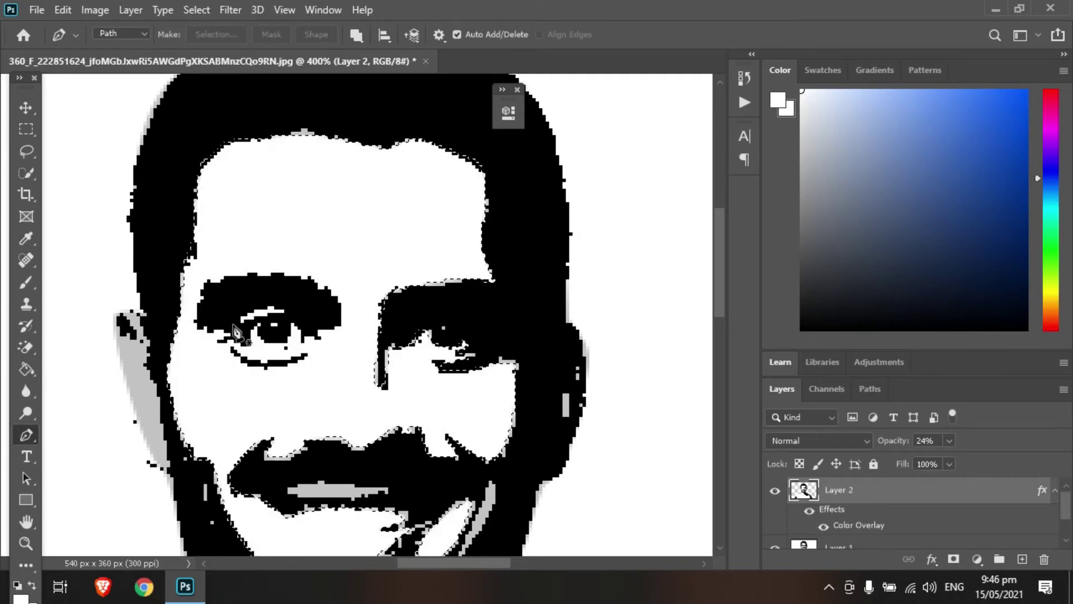
pyautogui.scroll(-1, 917, 515)
pyautogui.scroll(-2, 447, 375)
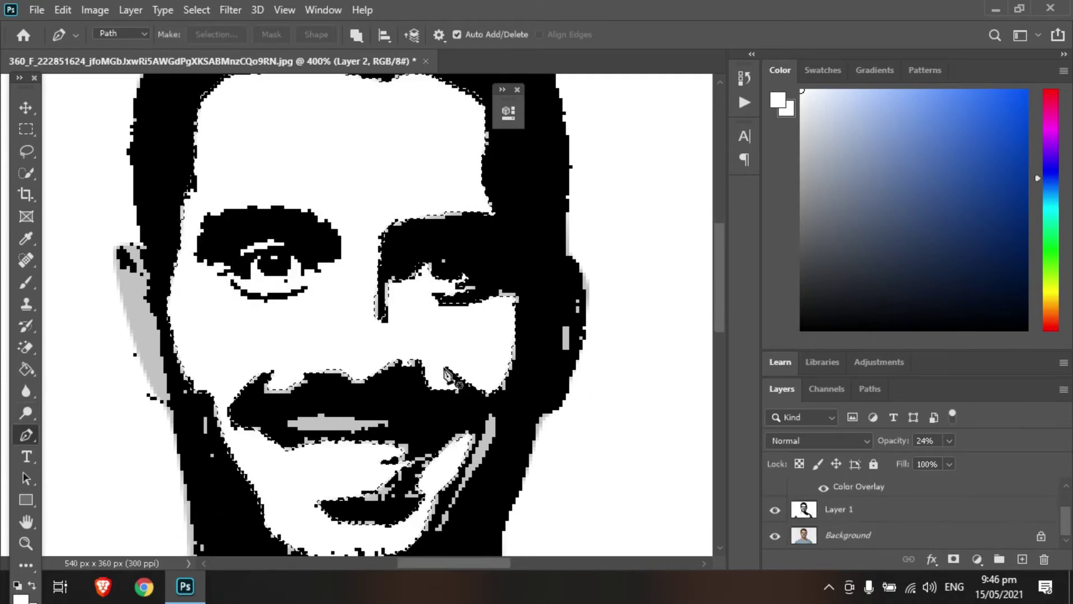
pyautogui.scroll(-2, 448, 374)
pyautogui.hotkey('ctrl', 'd')
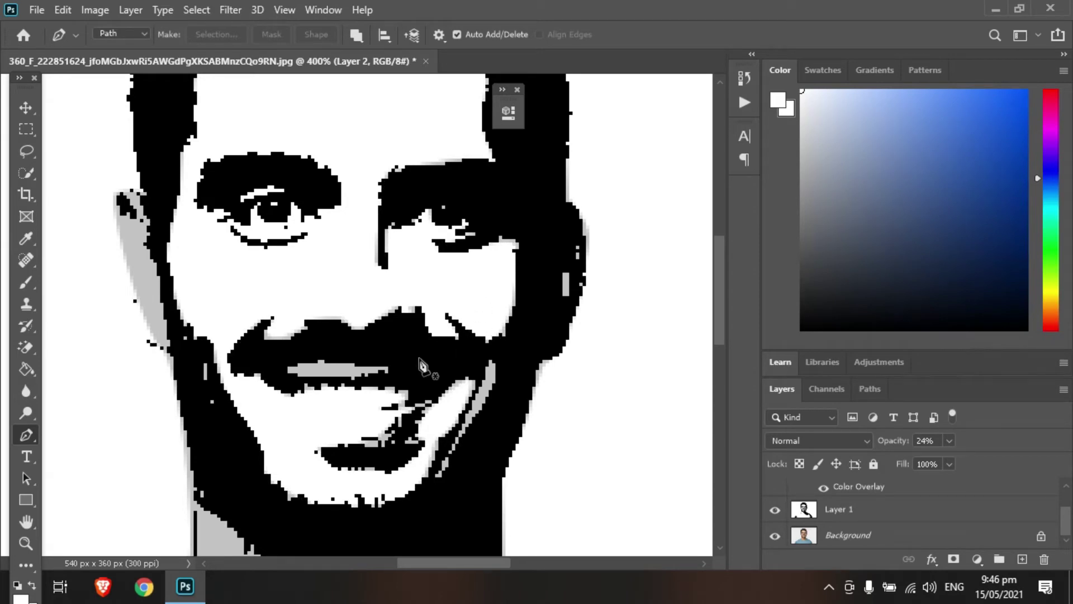
# Trace the thin grey strip beside the smile crease with the Pen tool, select it, clear it from Layer 2 and deselect.
pyautogui.scroll(-2, 425, 366)
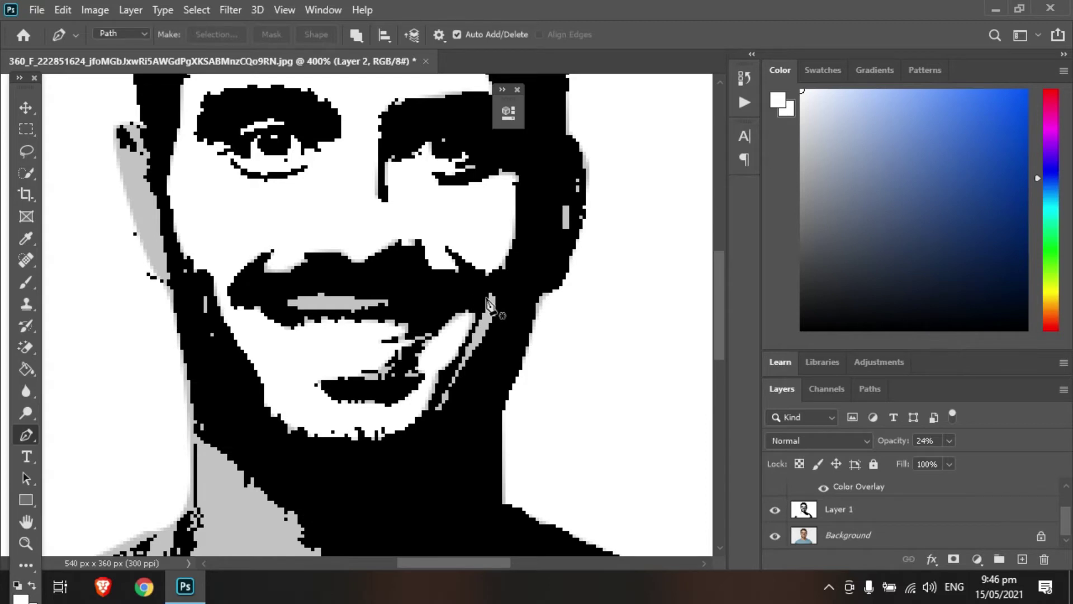
pyautogui.click(486, 297)
pyautogui.click(439, 413)
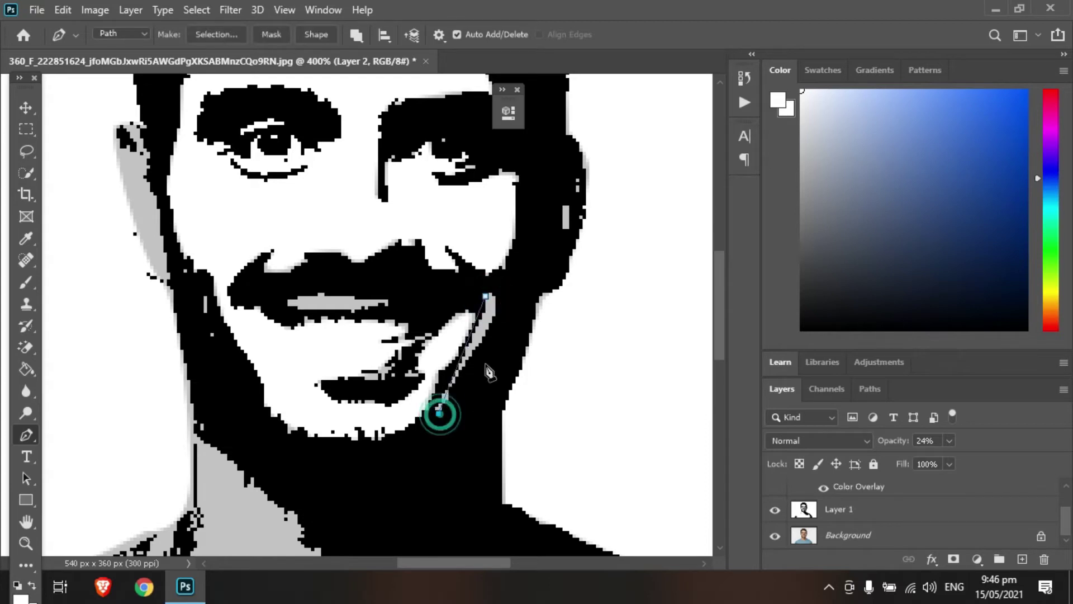
pyautogui.moveTo(496, 311); pyautogui.dragTo(495, 327)
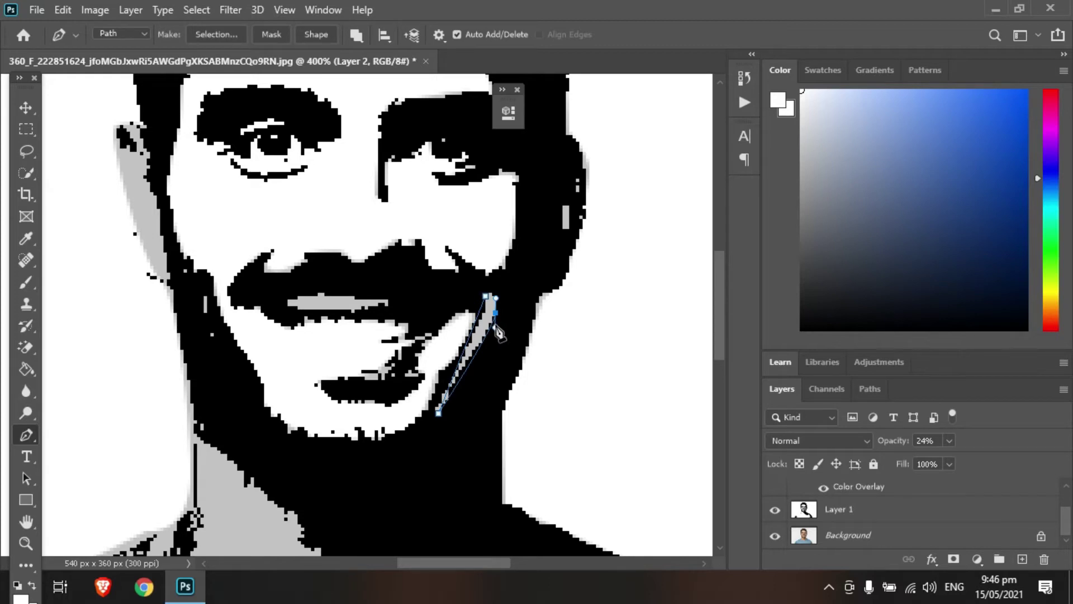
pyautogui.moveTo(495, 327); pyautogui.dragTo(492, 285)
pyautogui.click(436, 413)
pyautogui.hotkey('ctrl', 'Return')
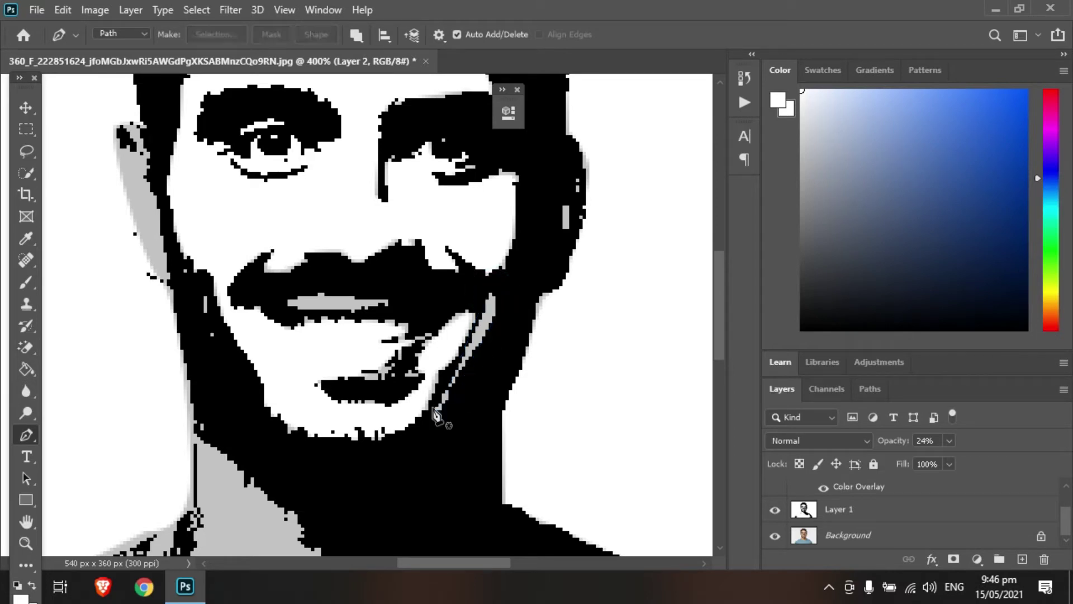
pyautogui.hotkey('ctrl', 'd')
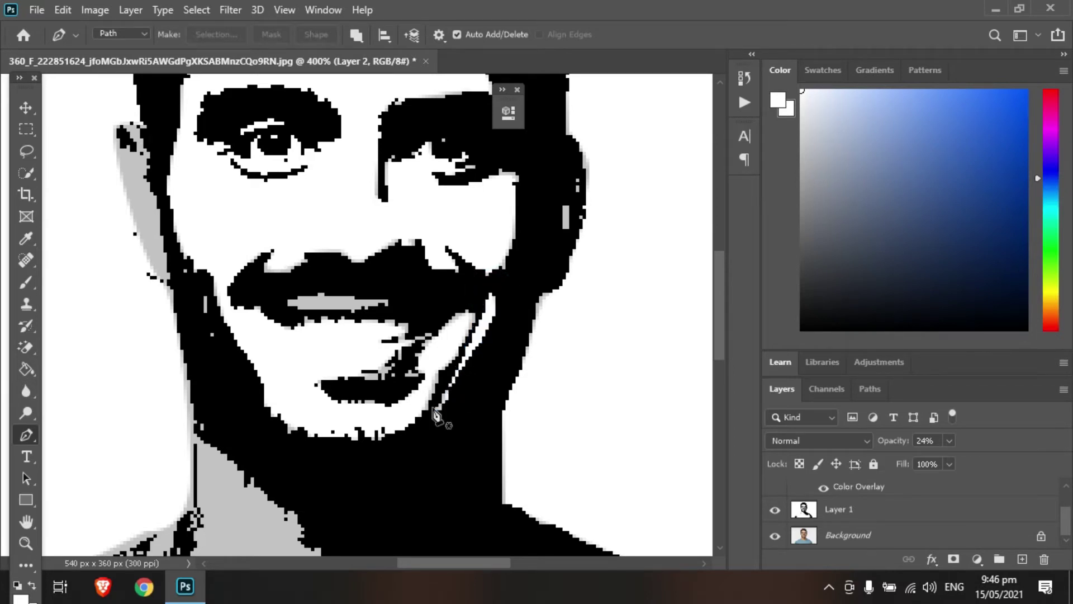
# Trace the grey area of the ear on the lit side with the Pen tool, select it and clear it from Layer 2.
pyautogui.scroll(1, 202, 355)
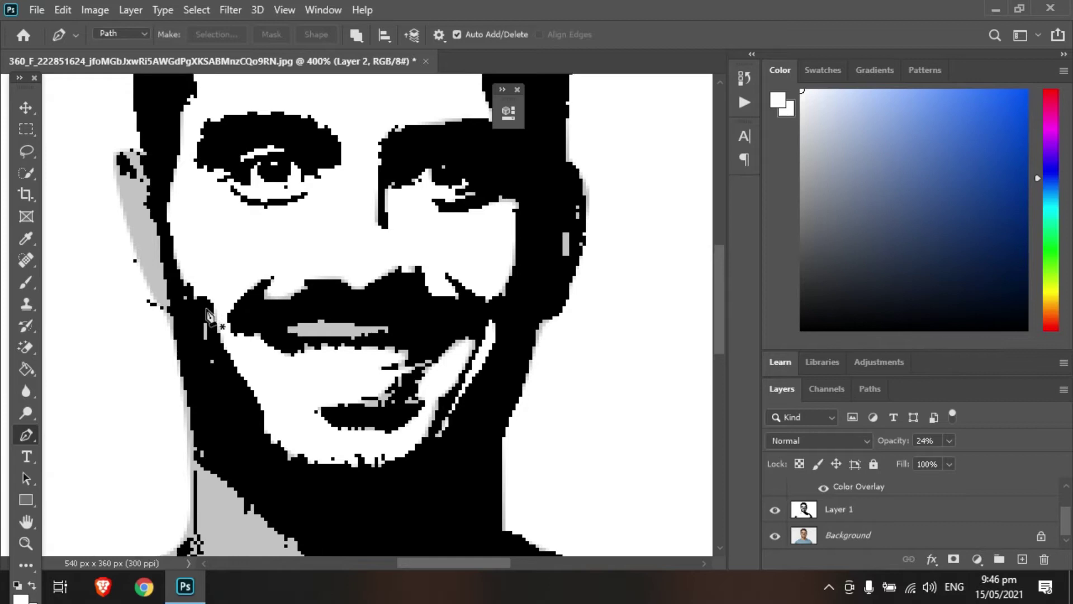
pyautogui.click(123, 152)
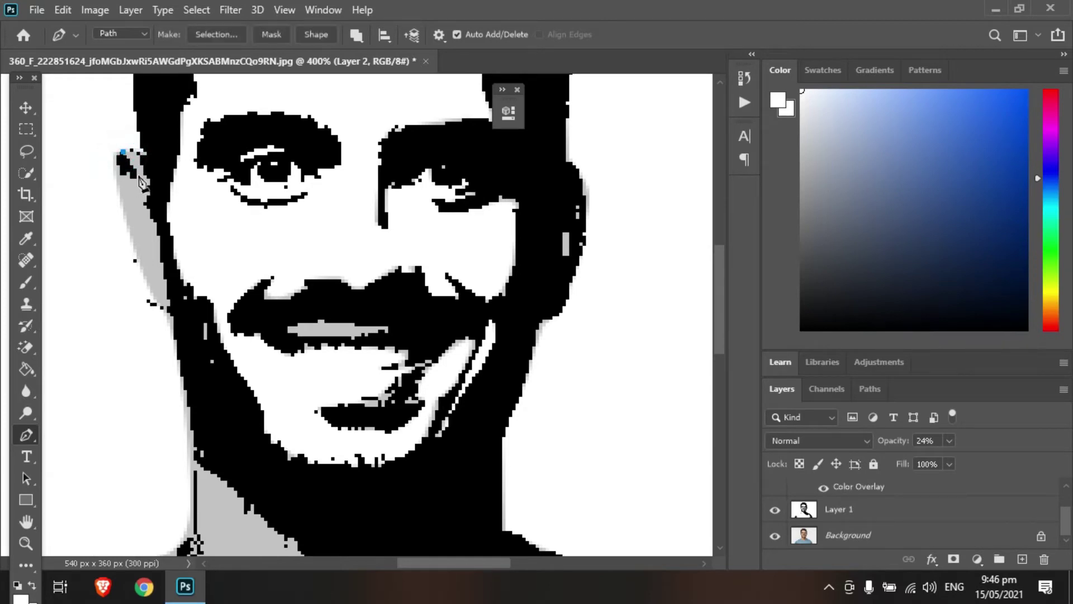
pyautogui.moveTo(145, 186); pyautogui.dragTo(118, 188)
pyautogui.hotkey('ctrl', 'z')
pyautogui.moveTo(163, 316); pyautogui.dragTo(167, 319)
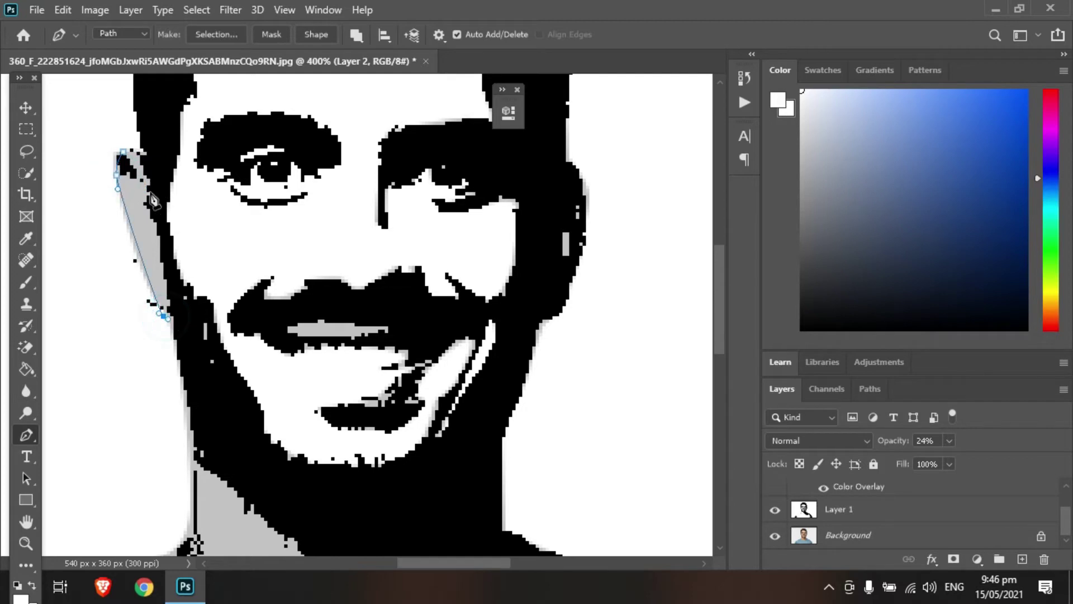
pyautogui.moveTo(146, 191); pyautogui.dragTo(157, 216)
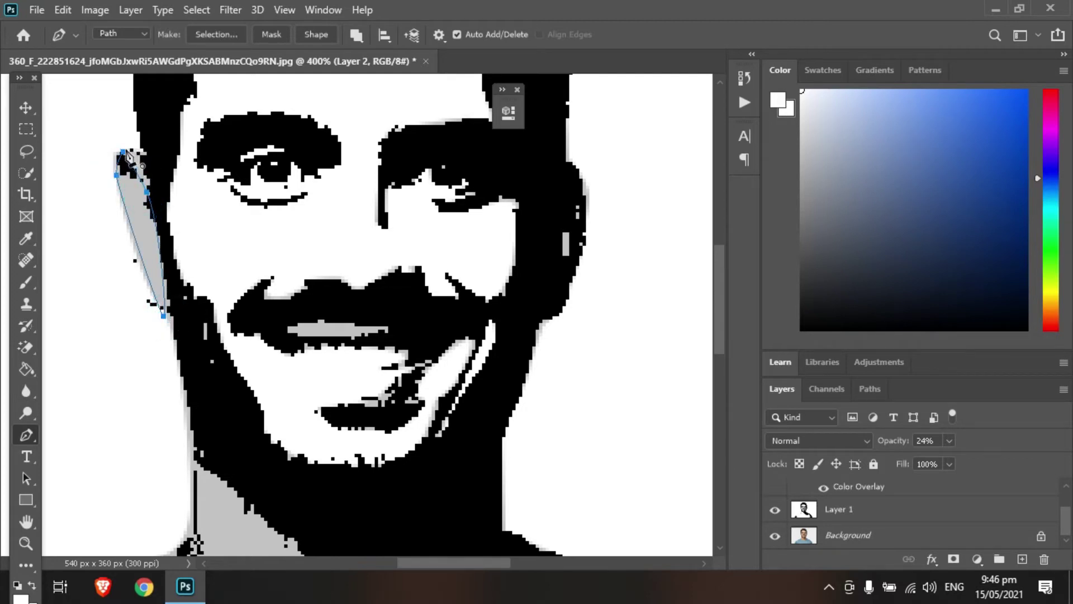
pyautogui.press('Escape')
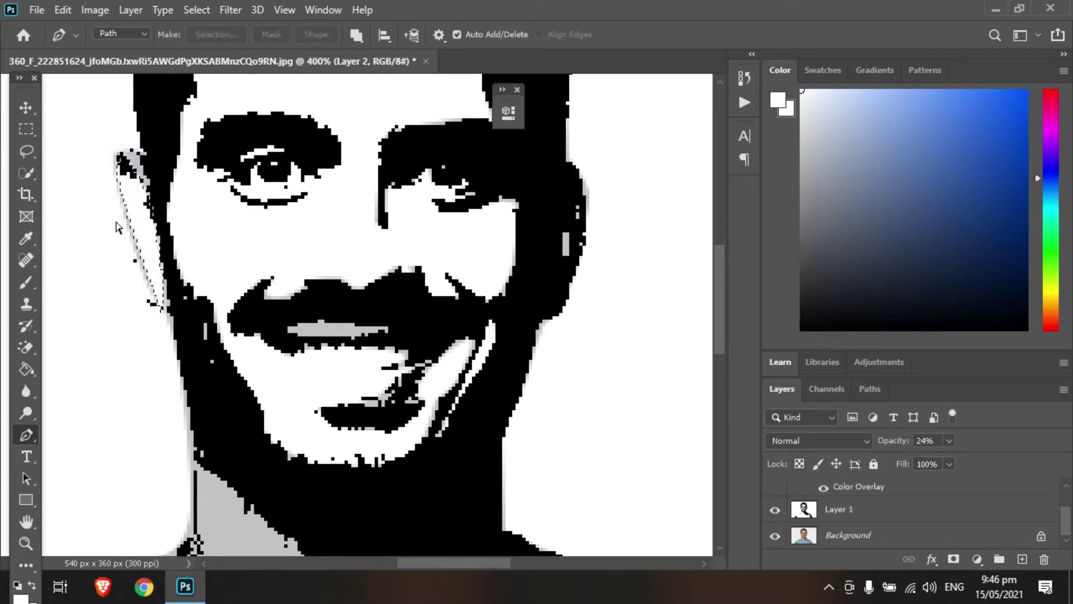
# Start a Pen tool path at the jaw on the lit side and trace down the neck and along the shoulder to the sleeve.
pyautogui.scroll(-5, 254, 325)
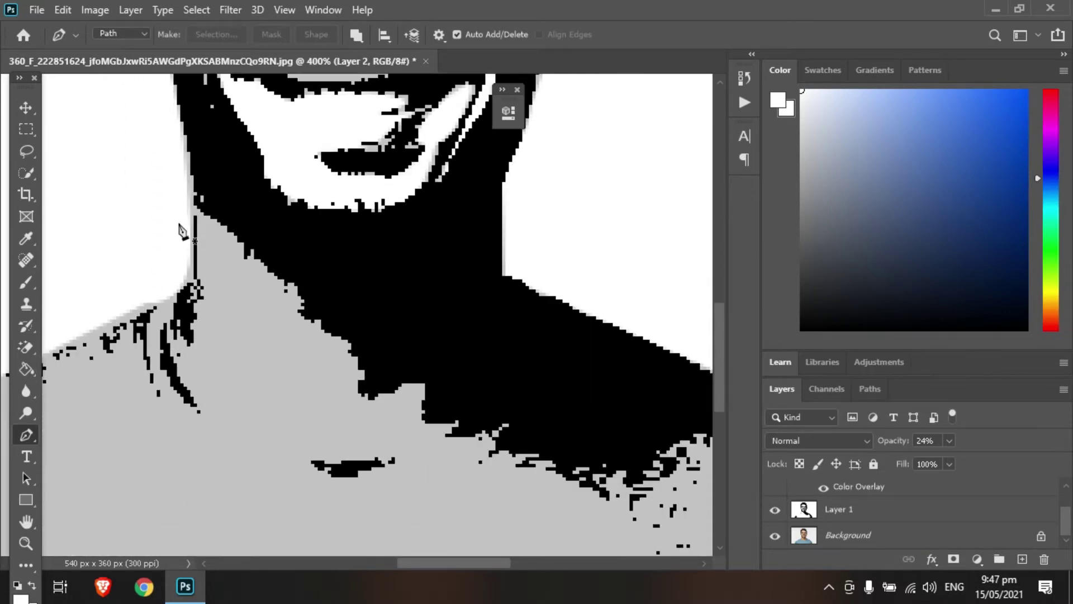
pyautogui.click(184, 157)
pyautogui.click(190, 278)
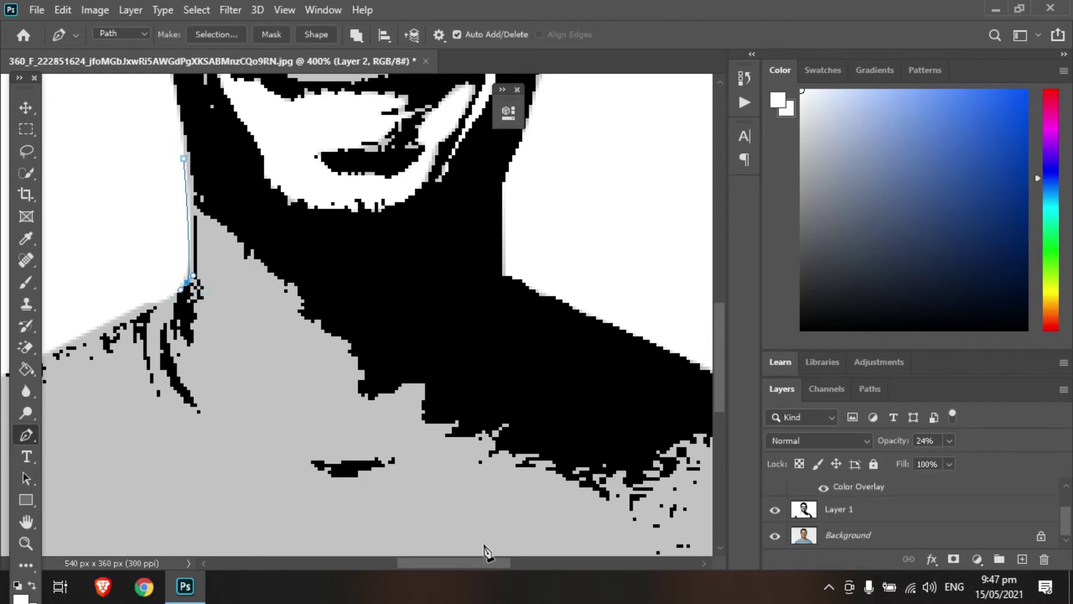
pyautogui.moveTo(481, 563); pyautogui.dragTo(415, 564)
pyautogui.moveTo(285, 424); pyautogui.dragTo(267, 430)
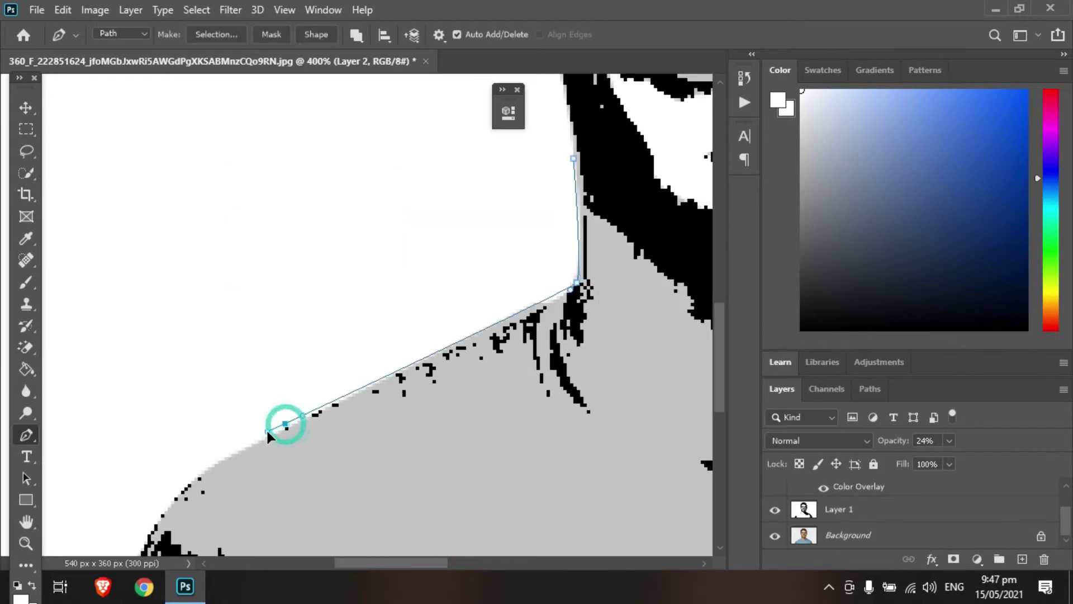
pyautogui.moveTo(215, 464); pyautogui.dragTo(189, 481)
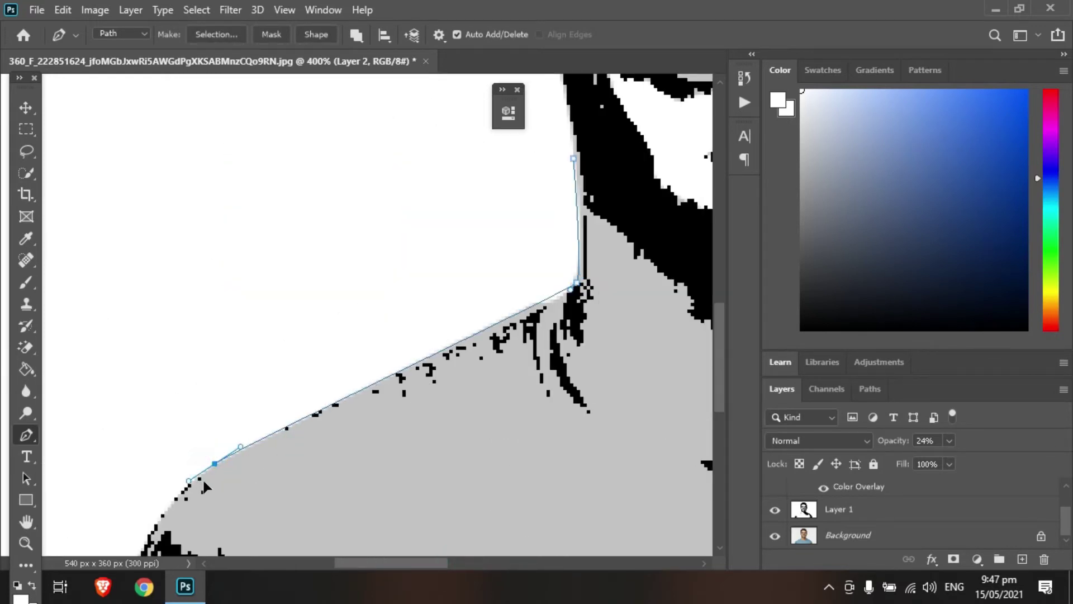
pyautogui.scroll(-3, 179, 419)
pyautogui.click(158, 343)
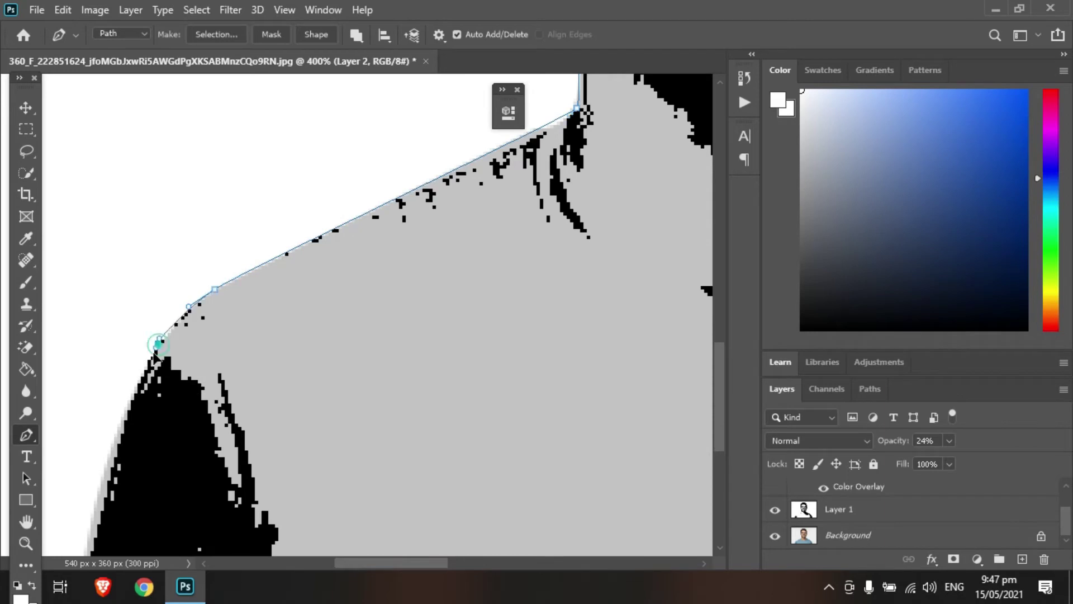
# Continue the path around the black sleeve shadow and its narrow fold, down to the image's lower edge.
pyautogui.click(148, 389)
pyautogui.moveTo(171, 359); pyautogui.dragTo(185, 378)
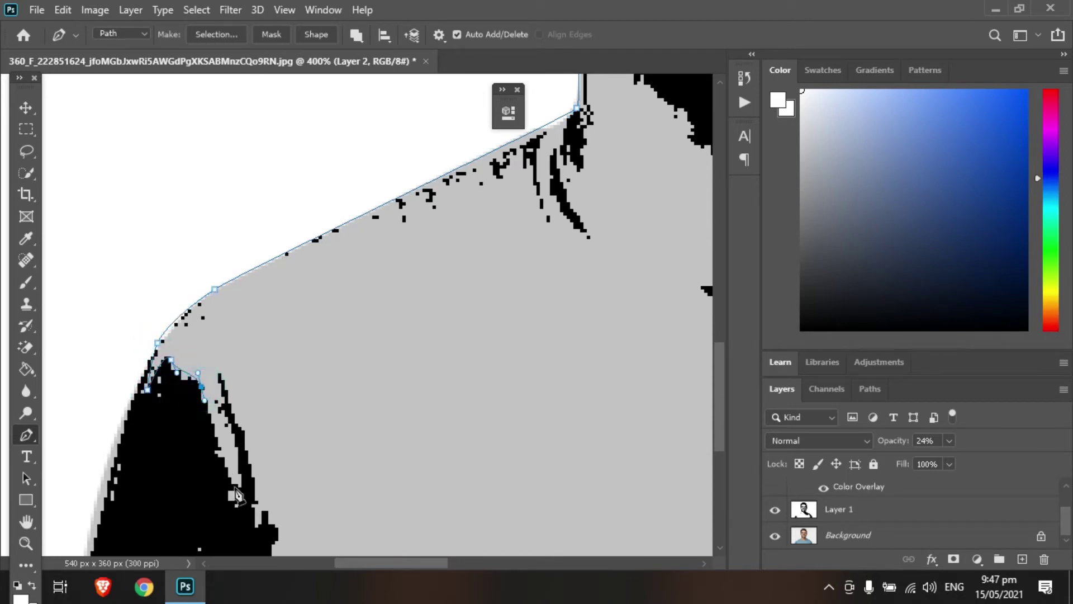
pyautogui.moveTo(238, 487); pyautogui.dragTo(253, 507)
pyautogui.click(219, 375)
pyautogui.scroll(-2, 258, 473)
pyautogui.click(257, 467)
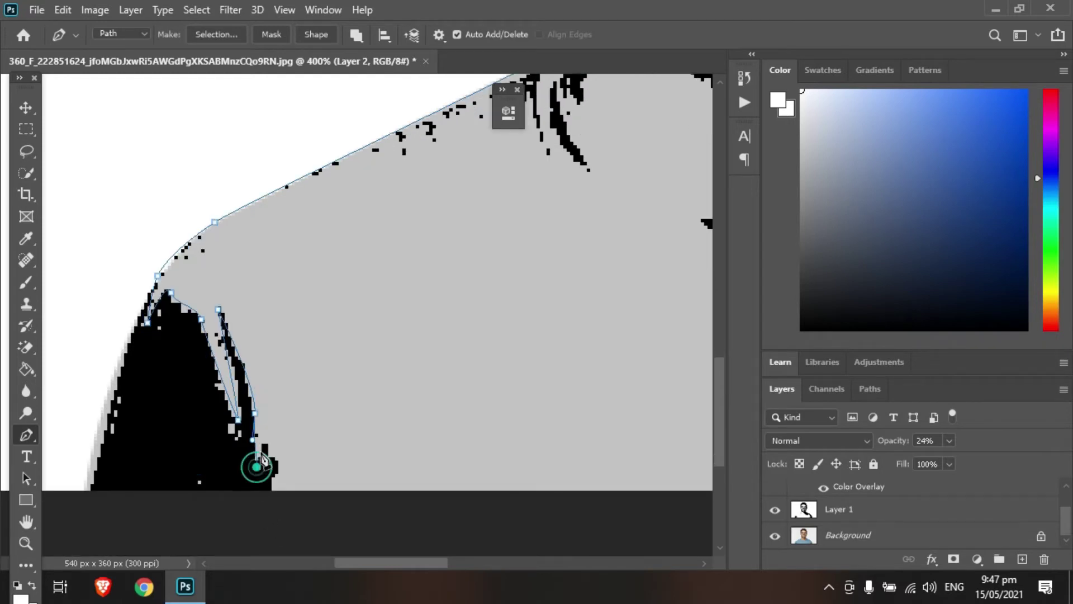
pyautogui.click(265, 443)
pyautogui.click(275, 456)
pyautogui.moveTo(272, 476); pyautogui.dragTo(272, 492)
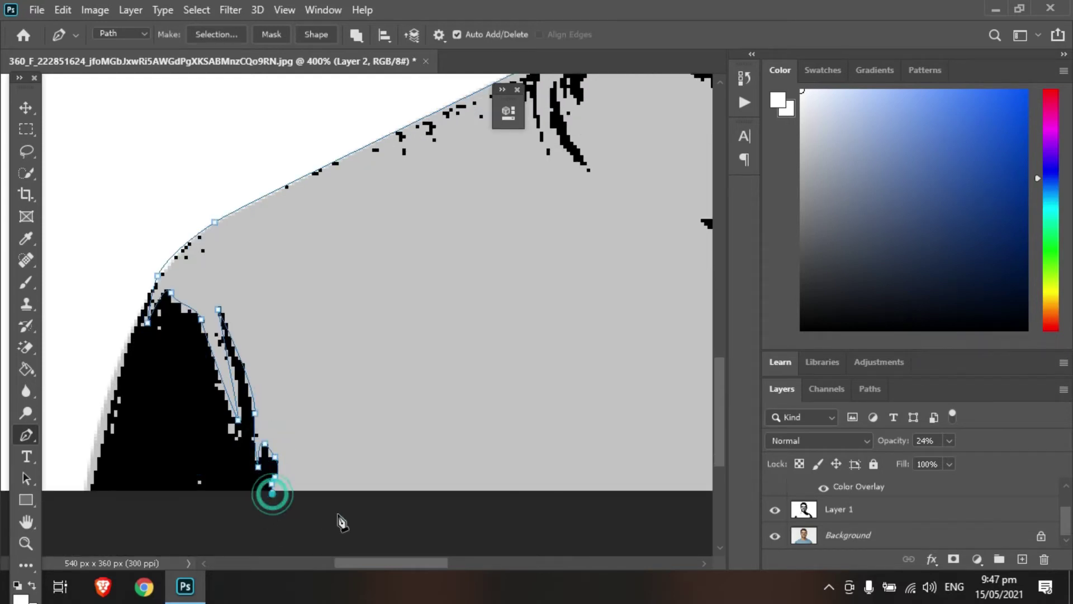
# Carry the path along the image's lower edge to the shaded arm, then around the thin vertical fold line and its notch.
pyautogui.click(362, 569)
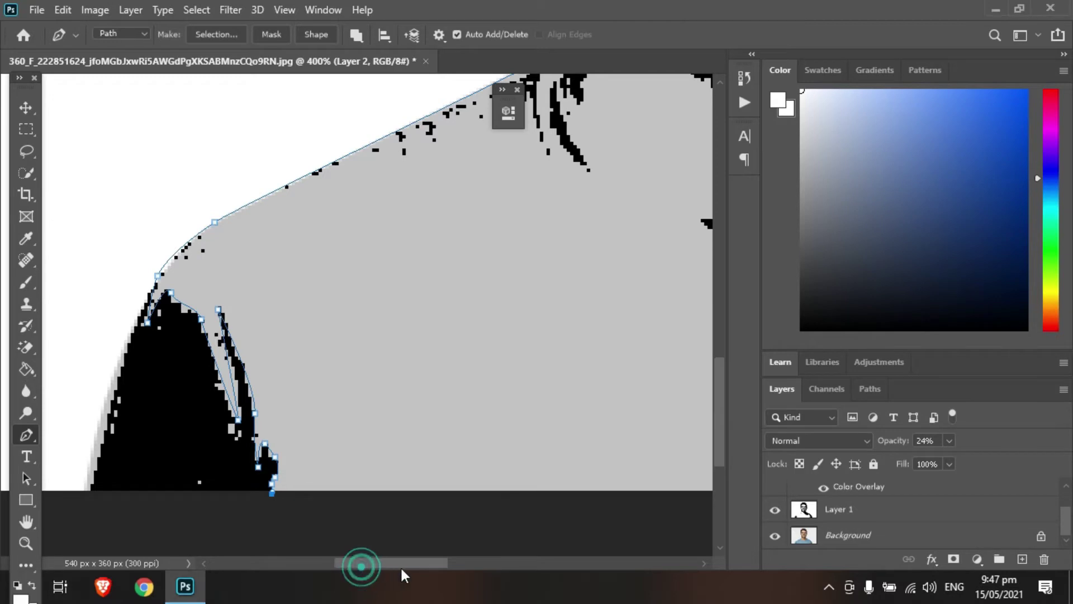
pyautogui.moveTo(394, 563); pyautogui.dragTo(536, 565)
pyautogui.click(495, 490)
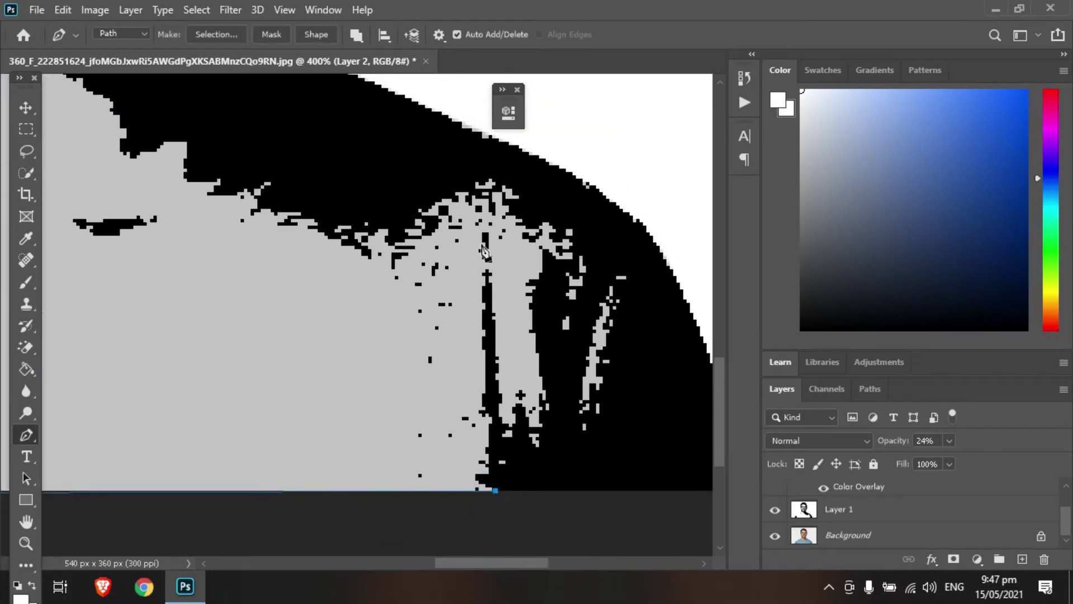
pyautogui.click(482, 242)
pyautogui.click(509, 433)
pyautogui.click(520, 399)
pyautogui.click(522, 414)
pyautogui.click(542, 443)
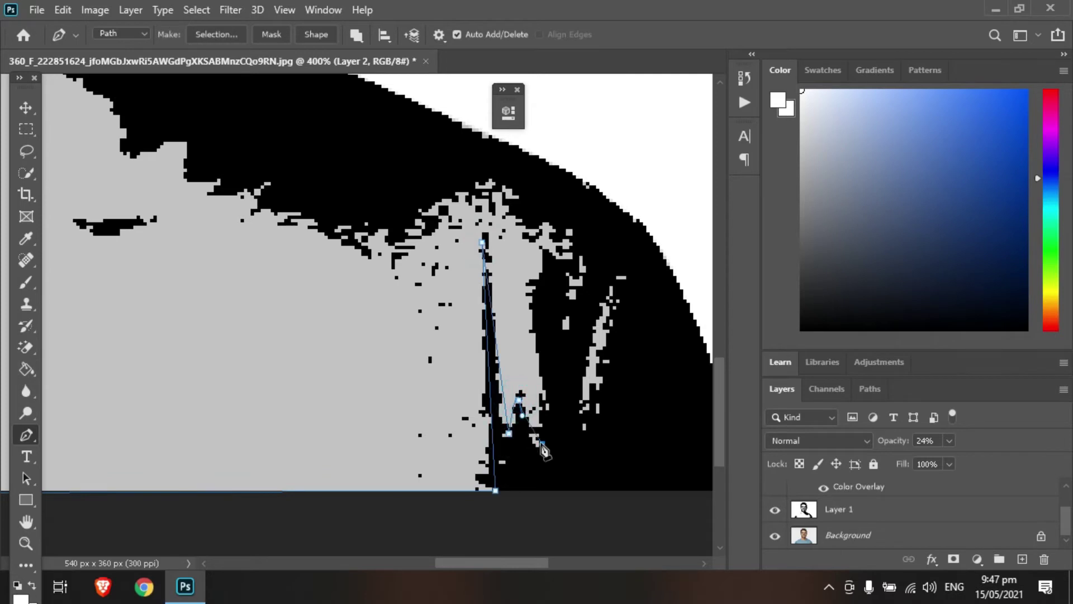
# Trace the path up the shaded arm's grey fold and around the ragged grey patch to its peak near the shoulder.
pyautogui.click(532, 296)
pyautogui.click(541, 248)
pyautogui.click(566, 258)
pyautogui.click(568, 235)
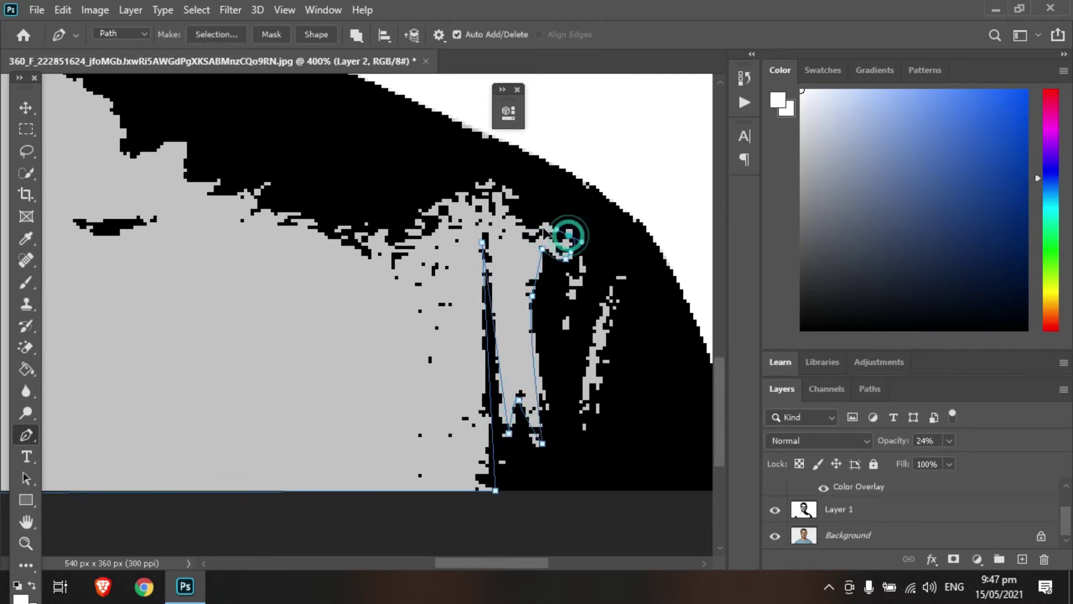
pyautogui.click(533, 232)
pyautogui.click(519, 195)
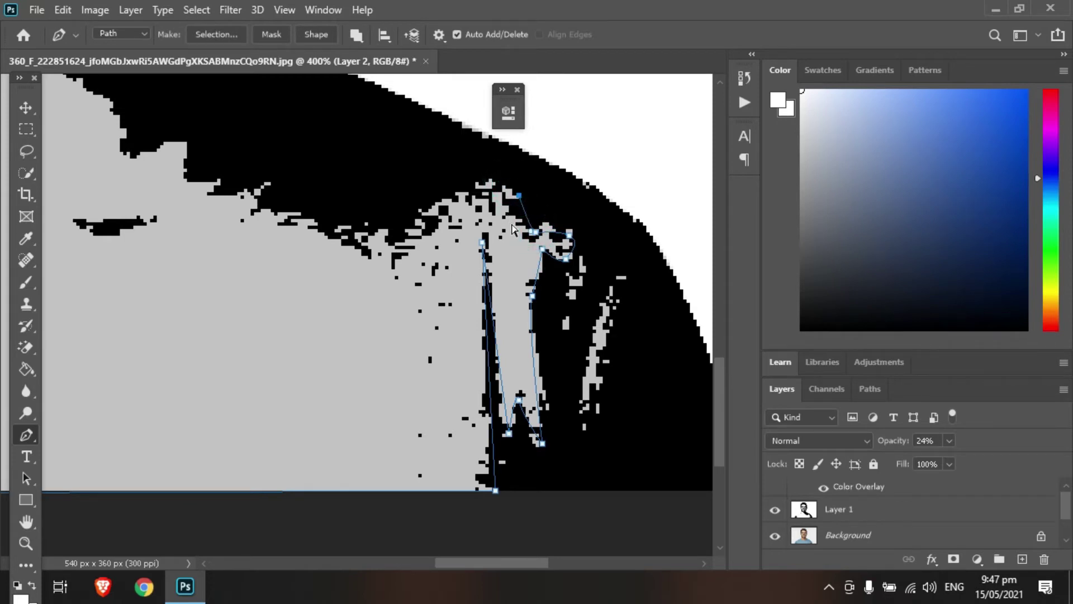
pyautogui.hotkey('ctrl', 'z')
pyautogui.click(509, 209)
pyautogui.click(516, 196)
pyautogui.moveTo(493, 181); pyautogui.dragTo(483, 187)
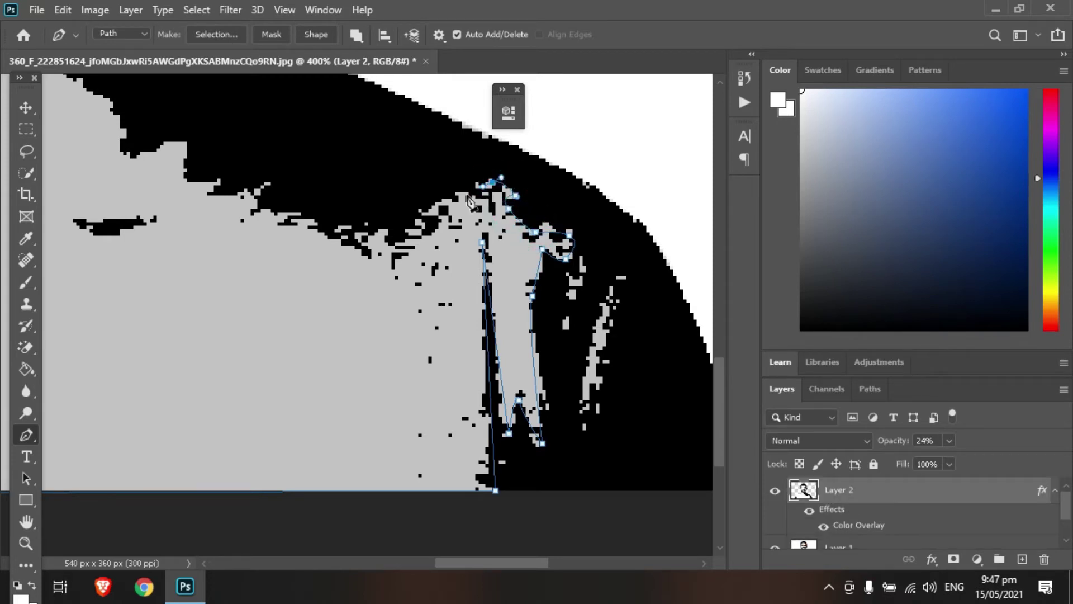
# Extend the path from the grey peak down along the ragged shadow edge toward the chest, following its notches.
pyautogui.click(468, 191)
pyautogui.click(438, 206)
pyautogui.click(442, 223)
pyautogui.click(411, 232)
pyautogui.click(403, 252)
pyautogui.moveTo(400, 264); pyautogui.dragTo(356, 258)
pyautogui.click(388, 229)
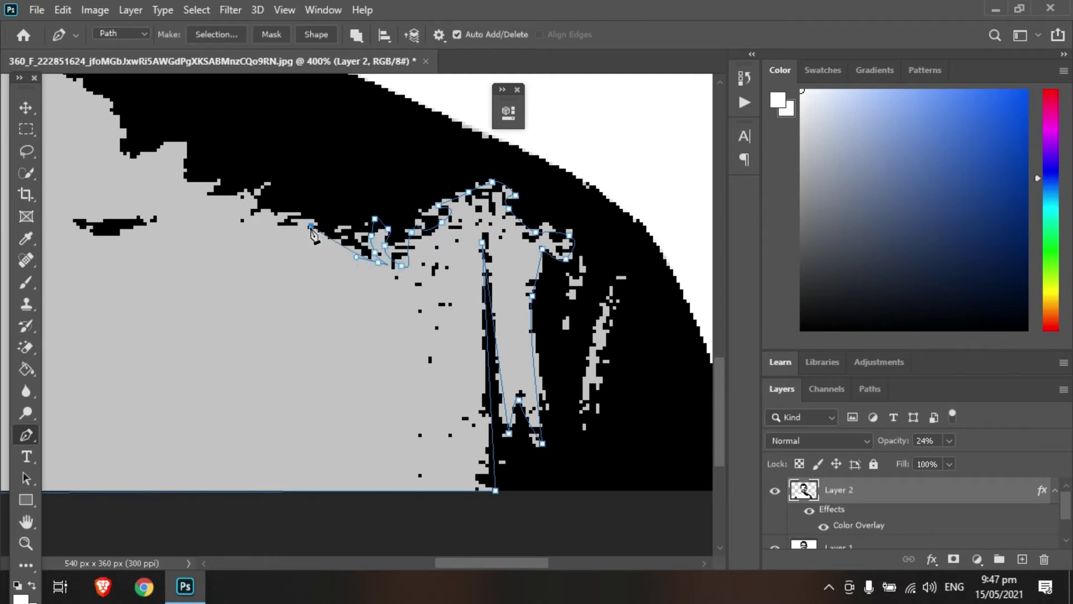
# Finish tracing along the chest shadow toward the neck and clear the enclosed grey shirt and neck area from Layer 2.
pyautogui.click(311, 226)
pyautogui.click(310, 219)
pyautogui.click(277, 226)
pyautogui.click(293, 215)
pyautogui.click(260, 209)
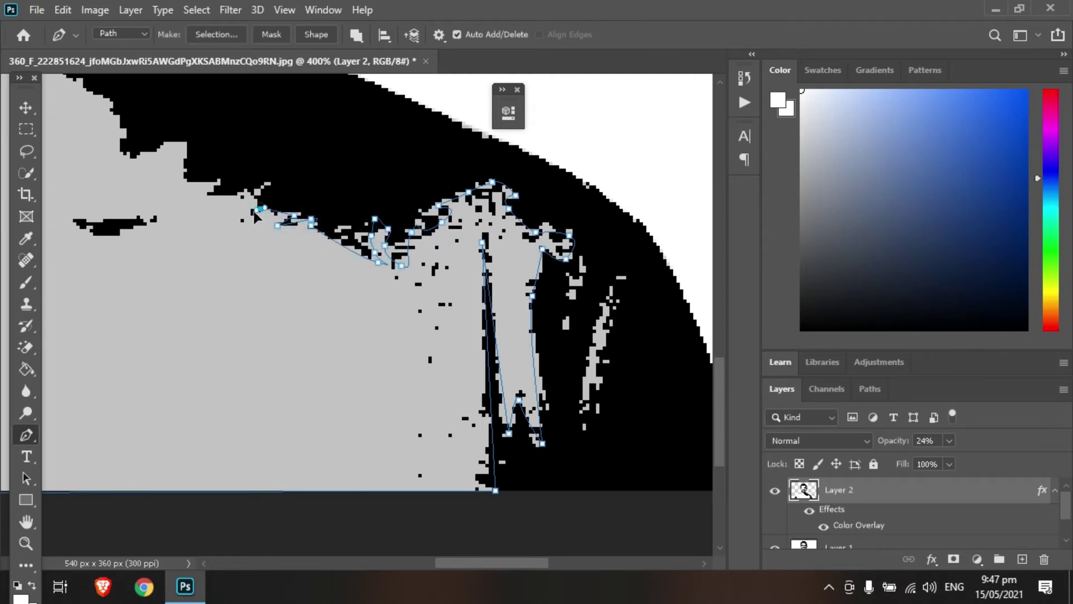
pyautogui.click(254, 211)
pyautogui.click(271, 181)
pyautogui.click(244, 191)
pyautogui.click(203, 192)
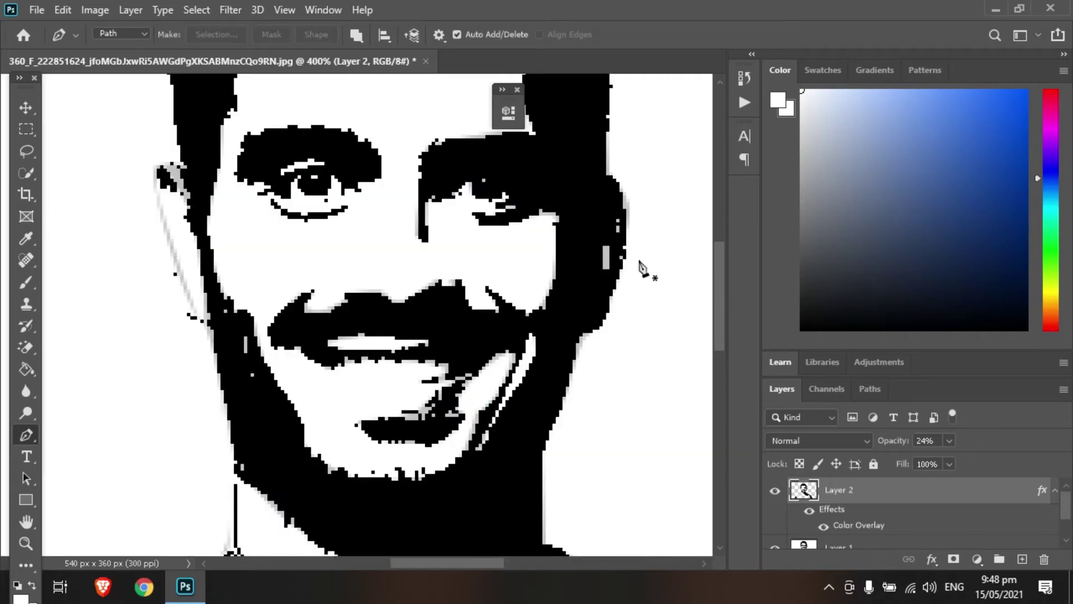
# Start a Pen tool path at the lit eyebrow's inner end, tracing under the eye to the brow's outer corner.
pyautogui.scroll(3, 419, 311)
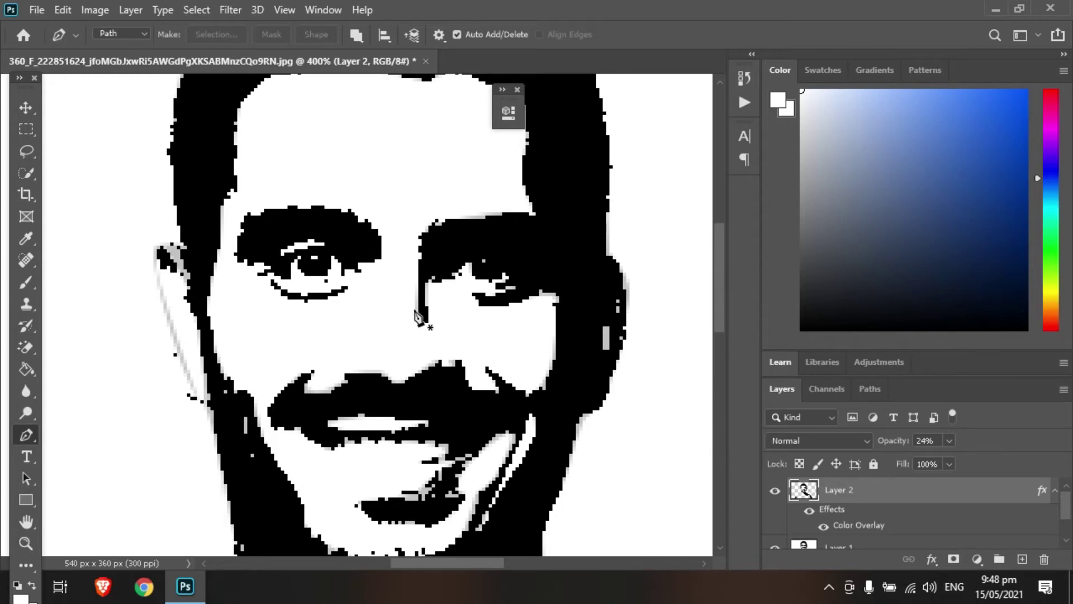
pyautogui.click(379, 256)
pyautogui.click(358, 269)
pyautogui.moveTo(310, 300); pyautogui.dragTo(283, 299)
pyautogui.moveTo(257, 262); pyautogui.dragTo(250, 261)
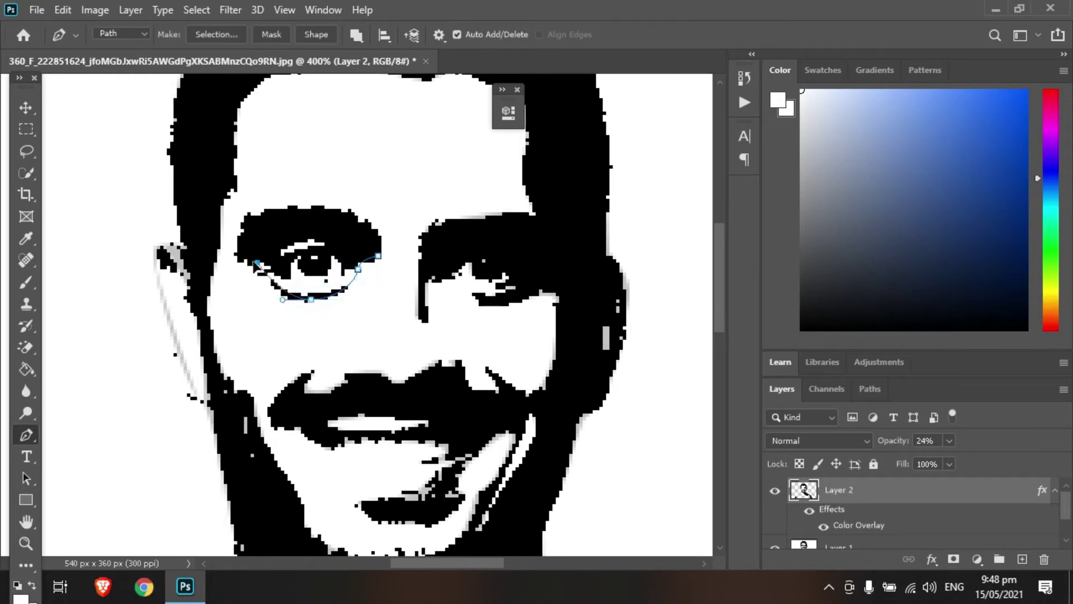
pyautogui.moveTo(275, 209); pyautogui.dragTo(340, 209)
pyautogui.hotkey('ctrl', 'z')
pyautogui.click(232, 261)
pyautogui.hotkey('ctrl', 'z')
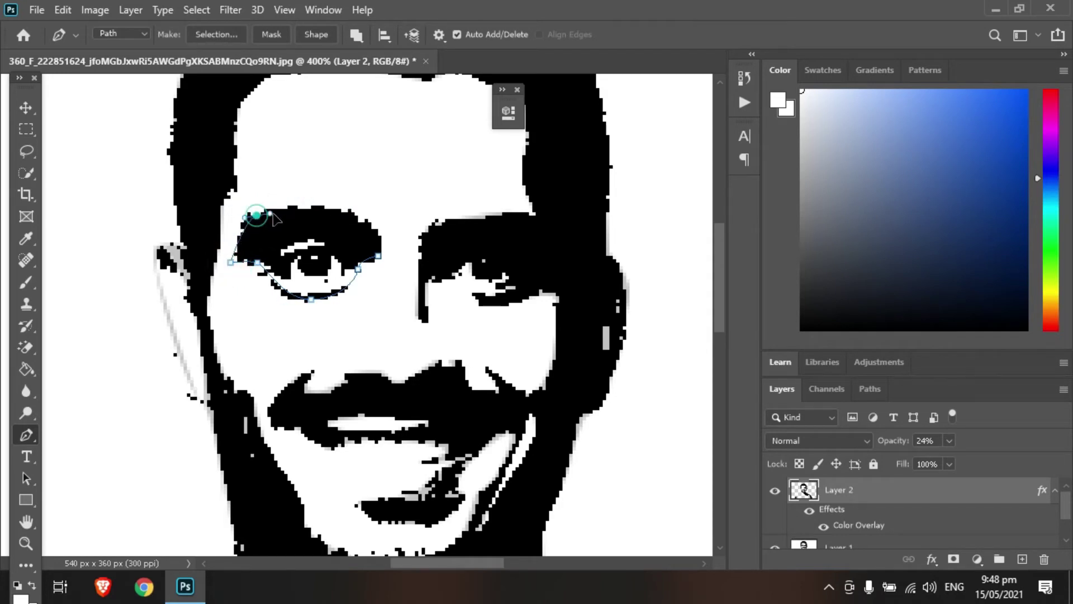
# Close the path over the top of the eyebrow and turn the eye and eyebrow outline into a selection.
pyautogui.moveTo(257, 215); pyautogui.dragTo(279, 210)
pyautogui.moveTo(348, 208); pyautogui.dragTo(353, 207)
pyautogui.click(379, 239)
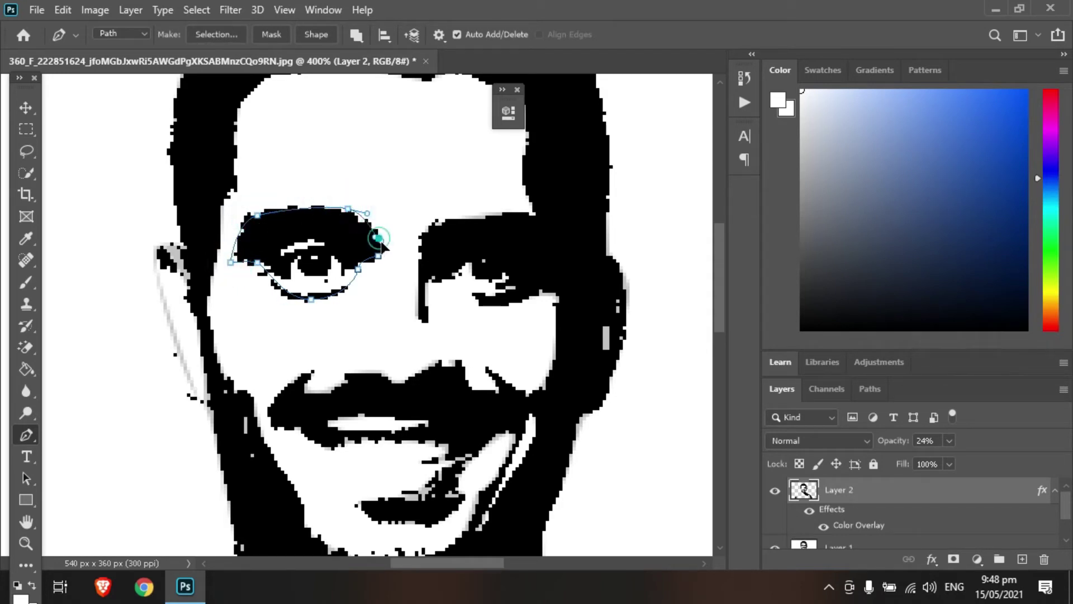
pyautogui.click(380, 255)
pyautogui.press('Return')
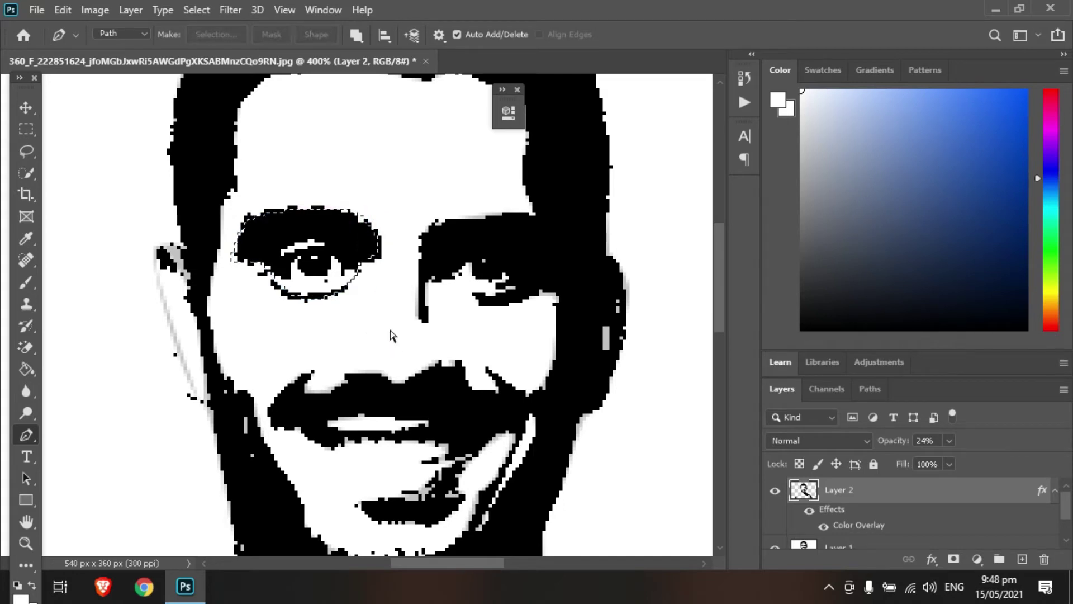
# Copy the selected eye and eyebrow from Layer 1 to a new layer.
pyautogui.hotkey('ctrl', 'j')
pyautogui.click(510, 227)
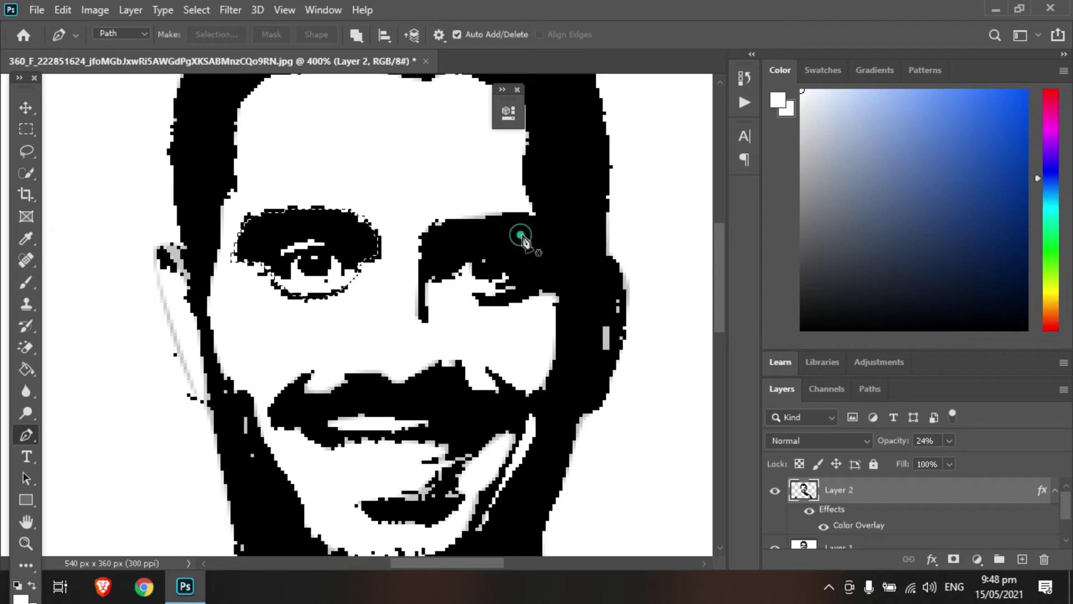
pyautogui.scroll(-1, 826, 526)
pyautogui.click(833, 511)
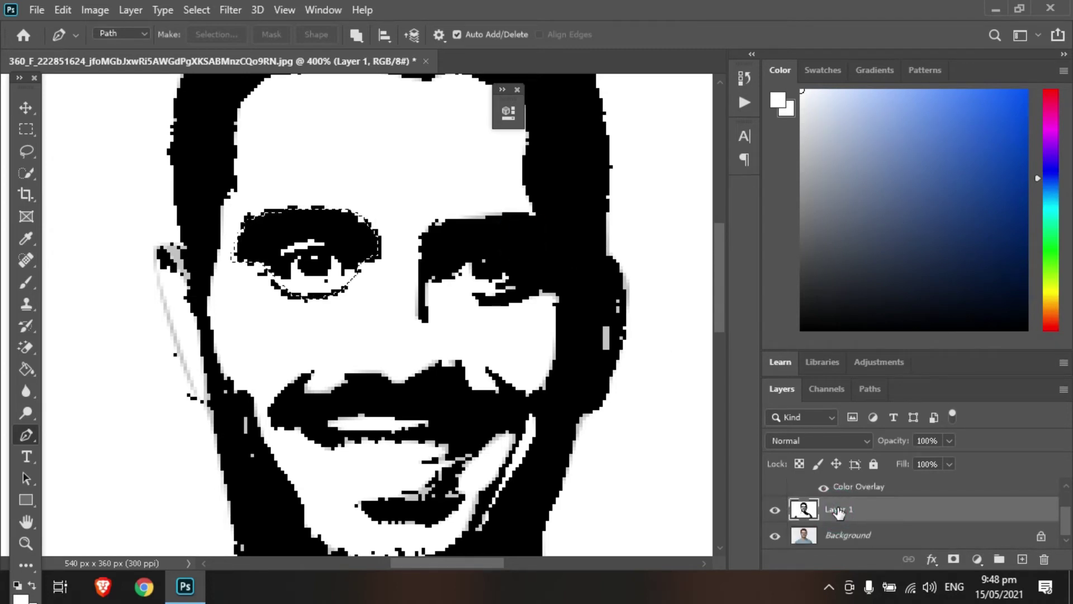
pyautogui.hotkey('ctrl', 'j')
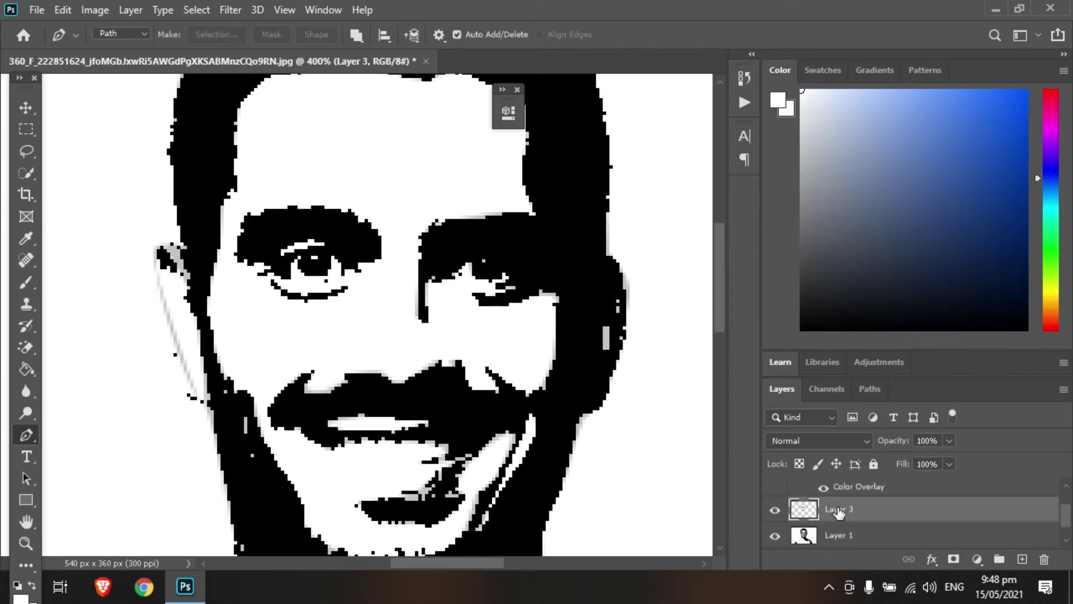
# Give Layer 3 a black Color Overlay instead of the Gradient Overlay and lower the layer's opacity to 24%.
pyautogui.click(931, 559)
pyautogui.click(981, 493)
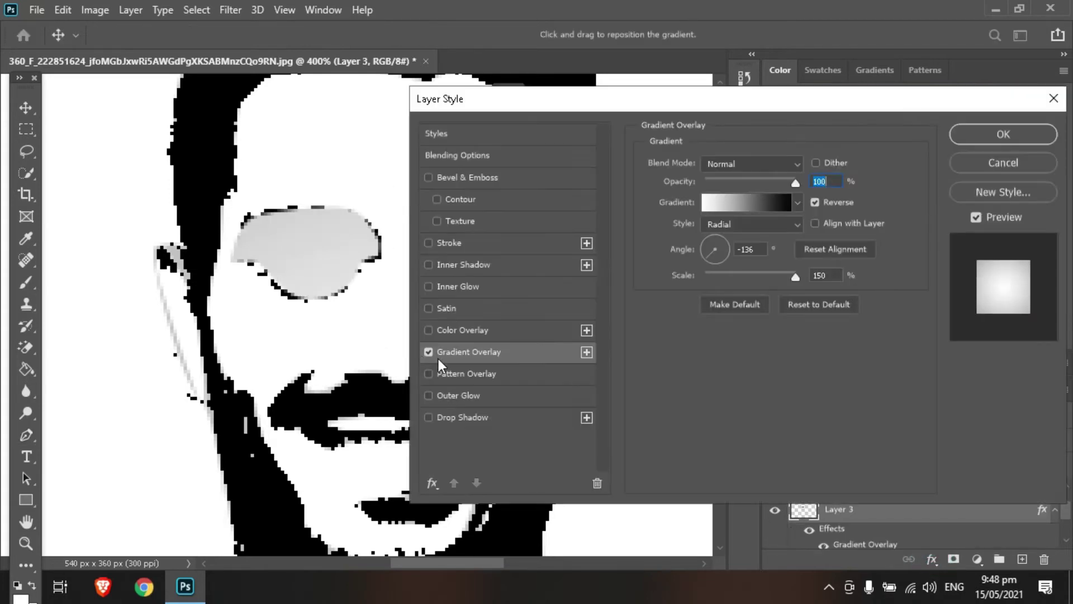
pyautogui.click(429, 351)
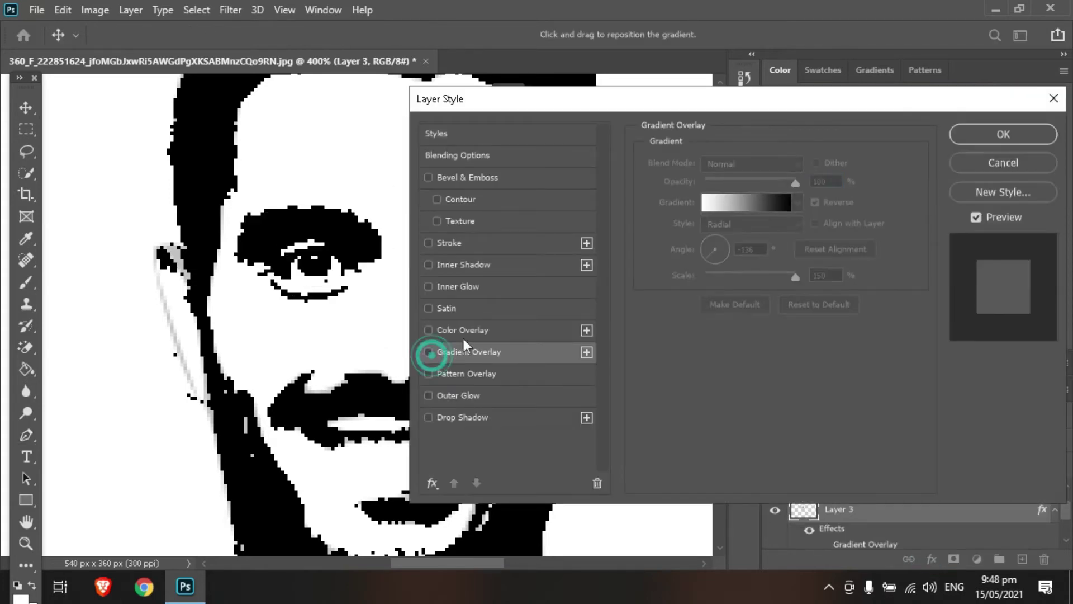
pyautogui.click(473, 330)
pyautogui.click(975, 137)
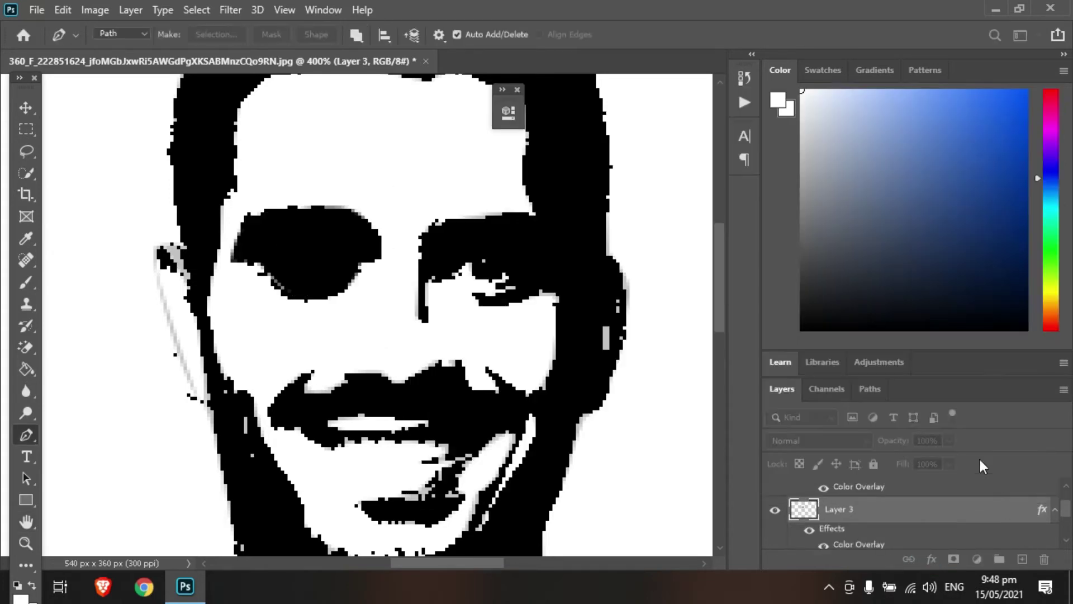
pyautogui.click(951, 441)
pyautogui.moveTo(955, 459); pyautogui.dragTo(891, 458)
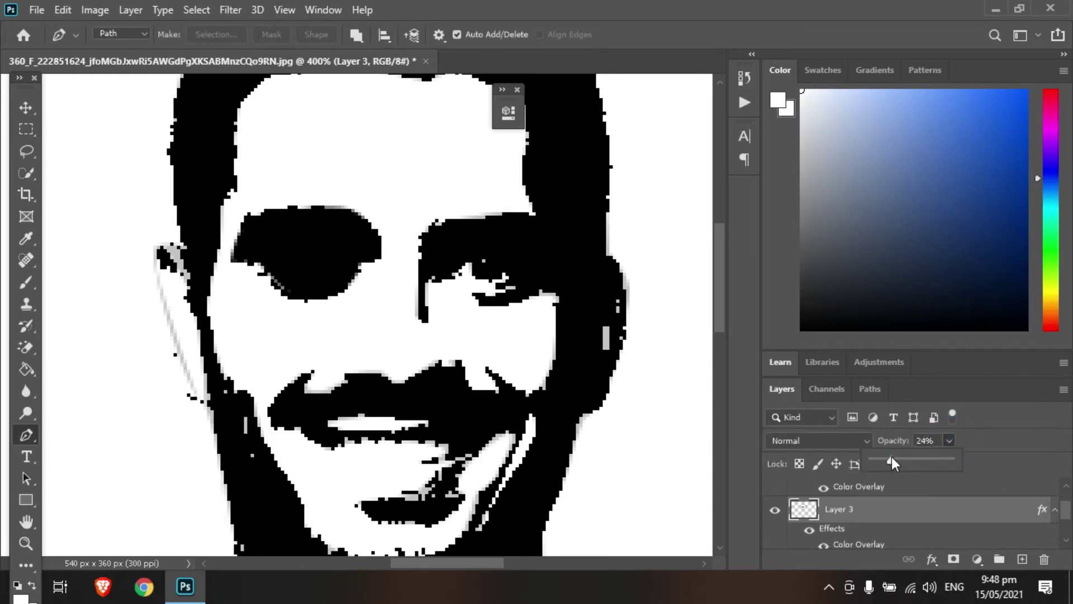
# Trace the white of the lit eye around the iris with the Pen tool and clear that area from Layer 3.
pyautogui.click(277, 273)
pyautogui.click(290, 278)
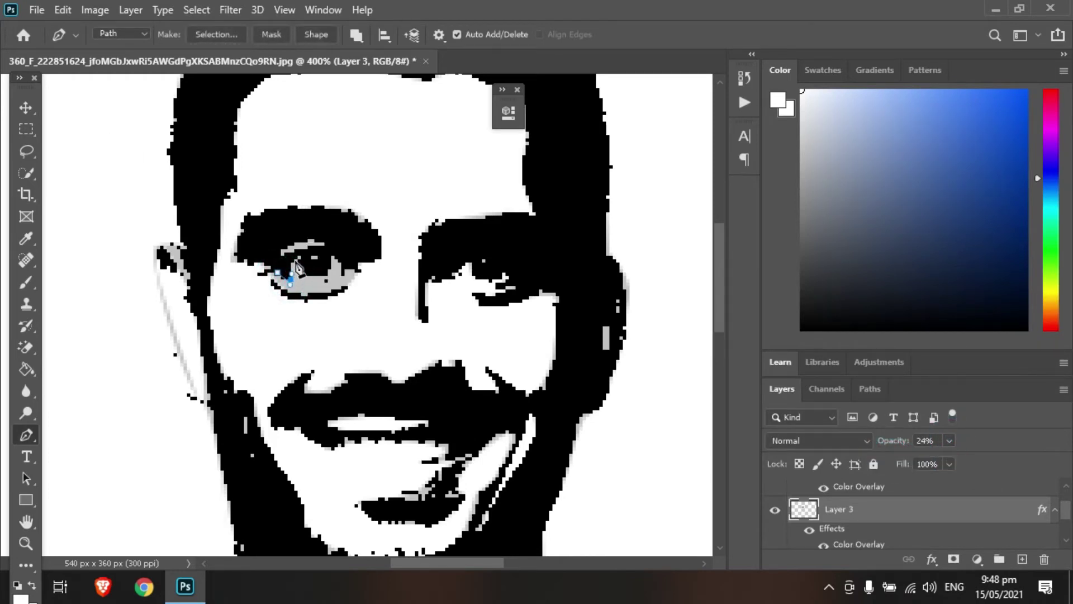
pyautogui.click(296, 256)
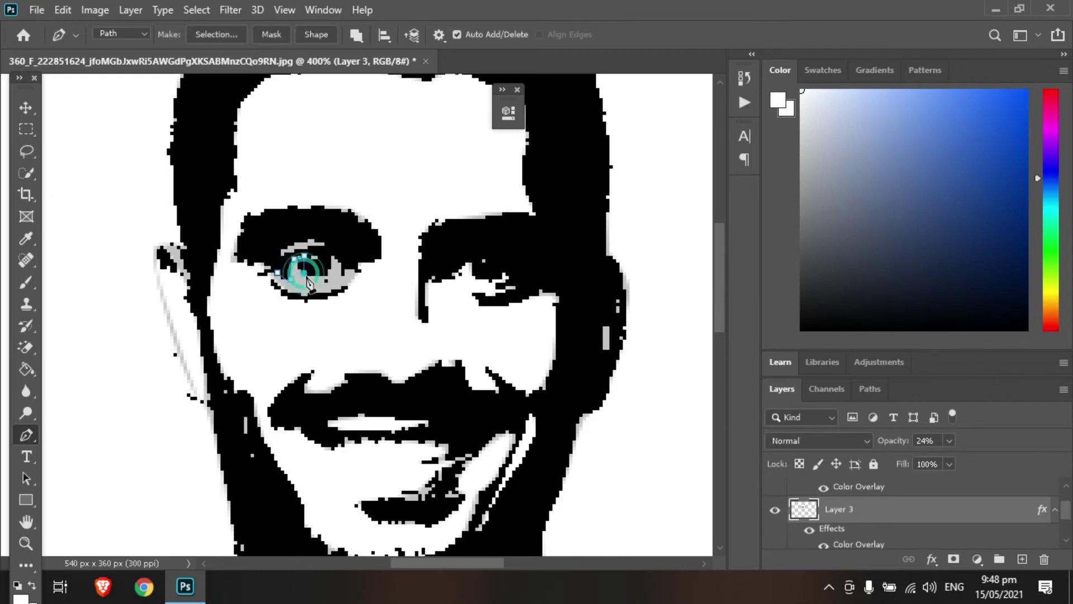
pyautogui.click(313, 275)
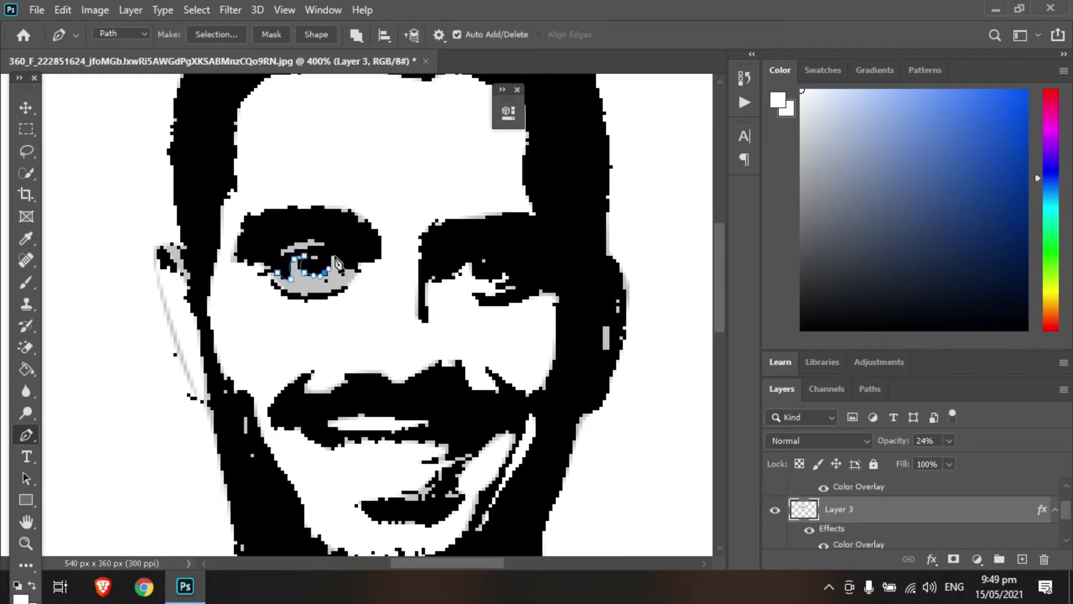
pyautogui.click(342, 268)
pyautogui.click(355, 266)
pyautogui.moveTo(342, 289); pyautogui.dragTo(331, 292)
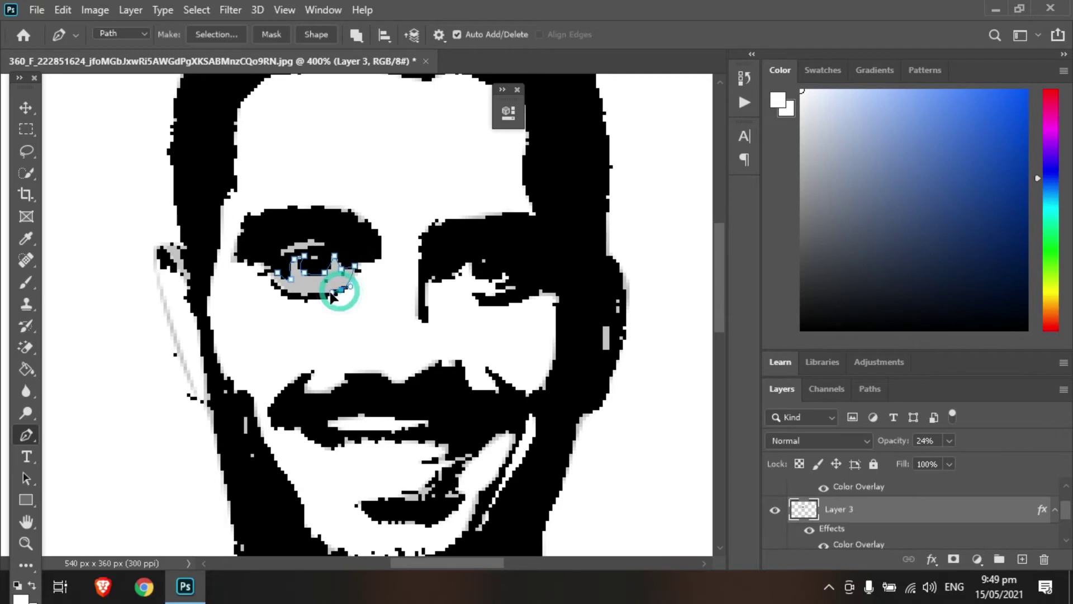
pyautogui.click(283, 288)
pyautogui.click(261, 264)
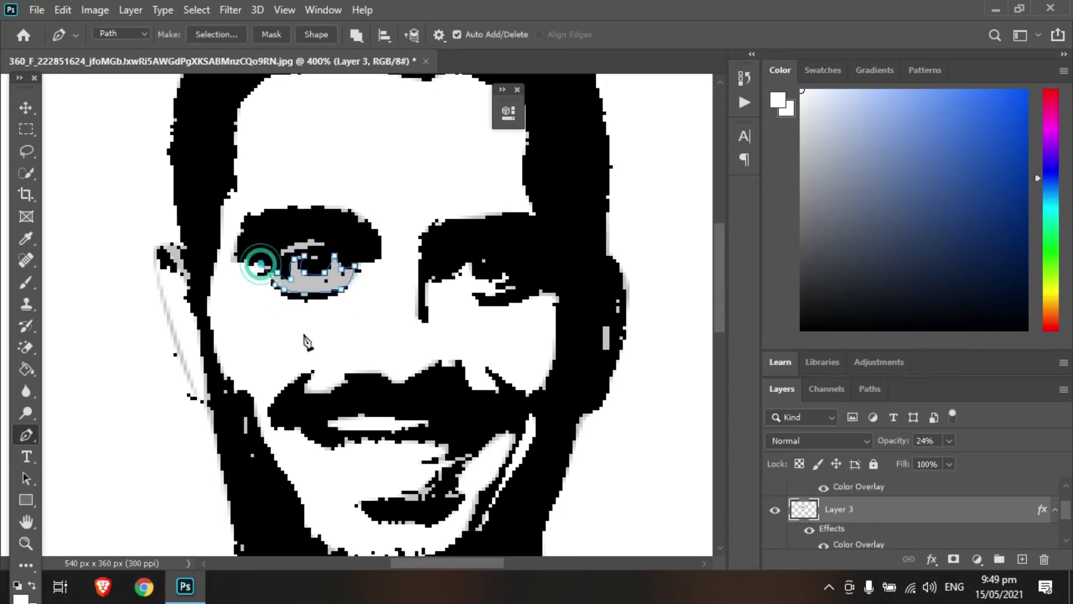
pyautogui.press('Return')
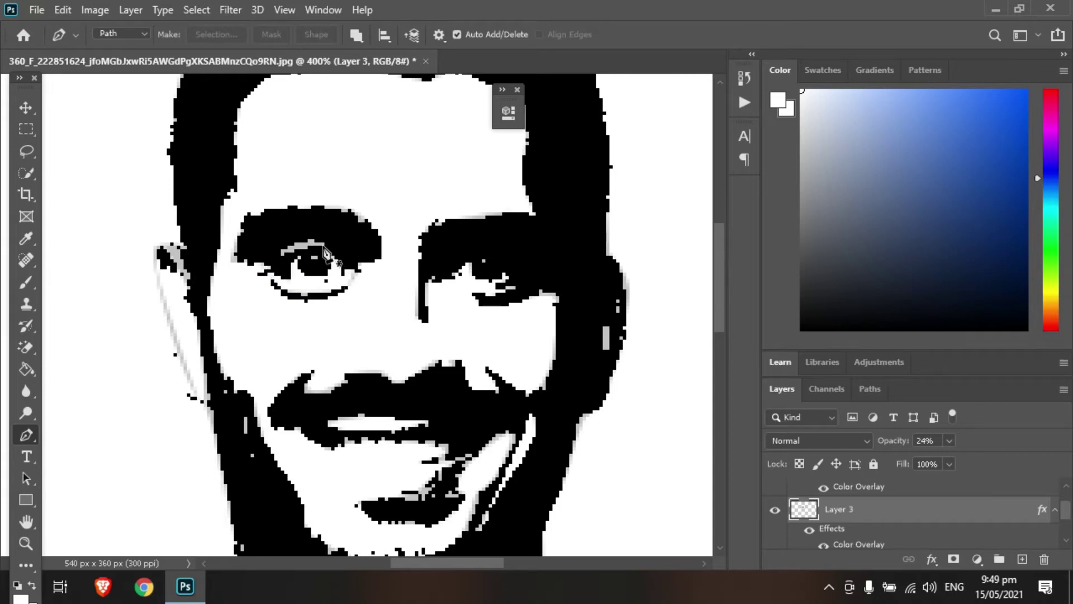
# Trace the thin eyelid highlight above the lit eye and clear it from Layer 3.
pyautogui.click(325, 245)
pyautogui.click(284, 256)
pyautogui.moveTo(307, 239); pyautogui.dragTo(324, 239)
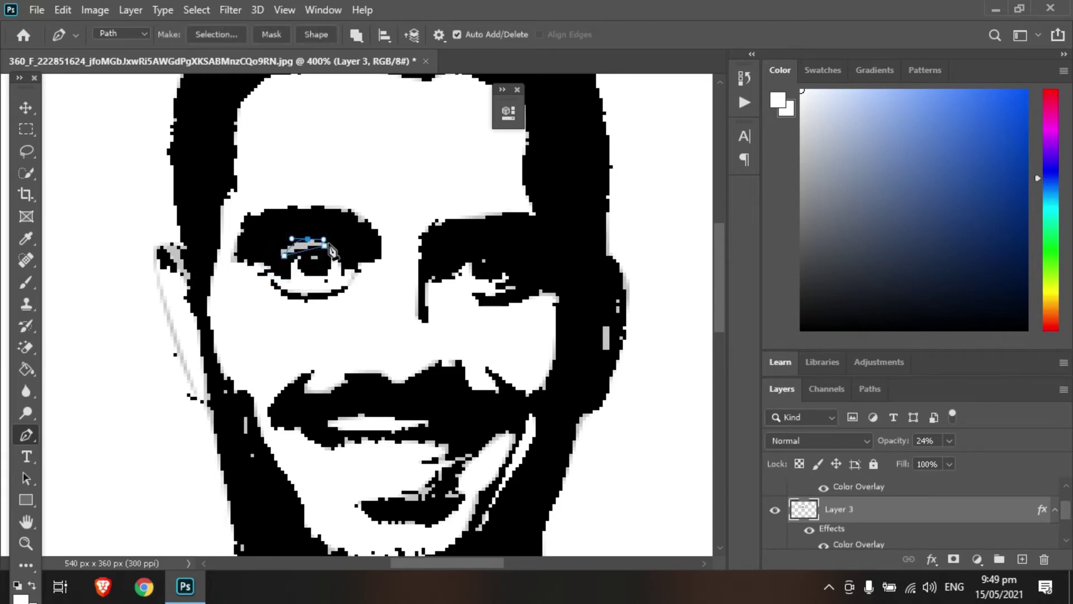
pyautogui.click(325, 244)
pyautogui.press('Return')
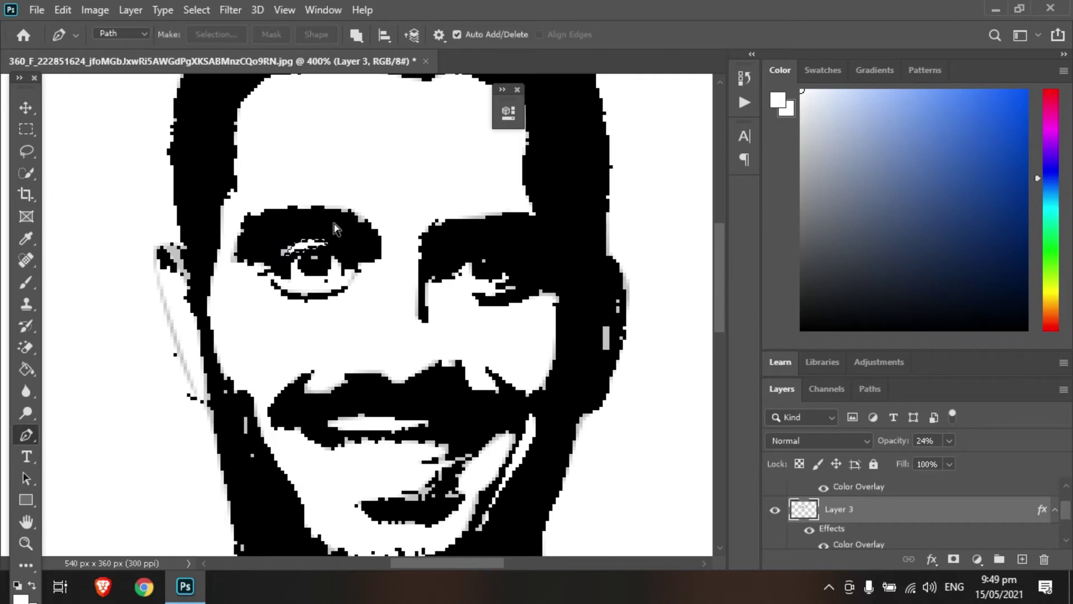
# Trace the curved collar shadow beside the lit side of the neck with the Pen tool and turn it into a selection.
pyautogui.scroll(-10, 334, 228)
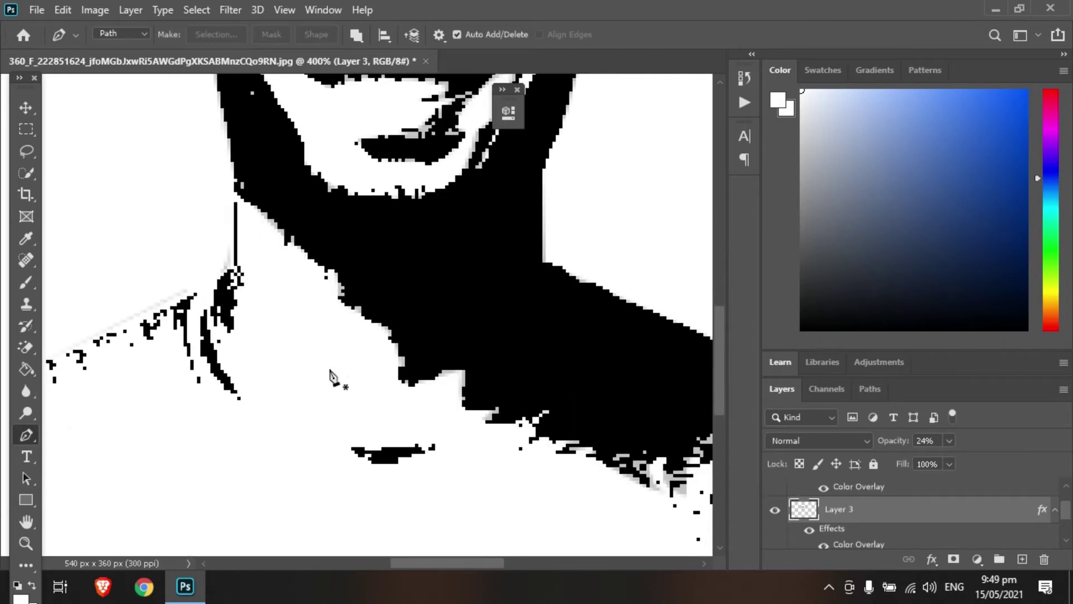
pyautogui.scroll(-2, 333, 378)
pyautogui.click(234, 210)
pyautogui.click(231, 261)
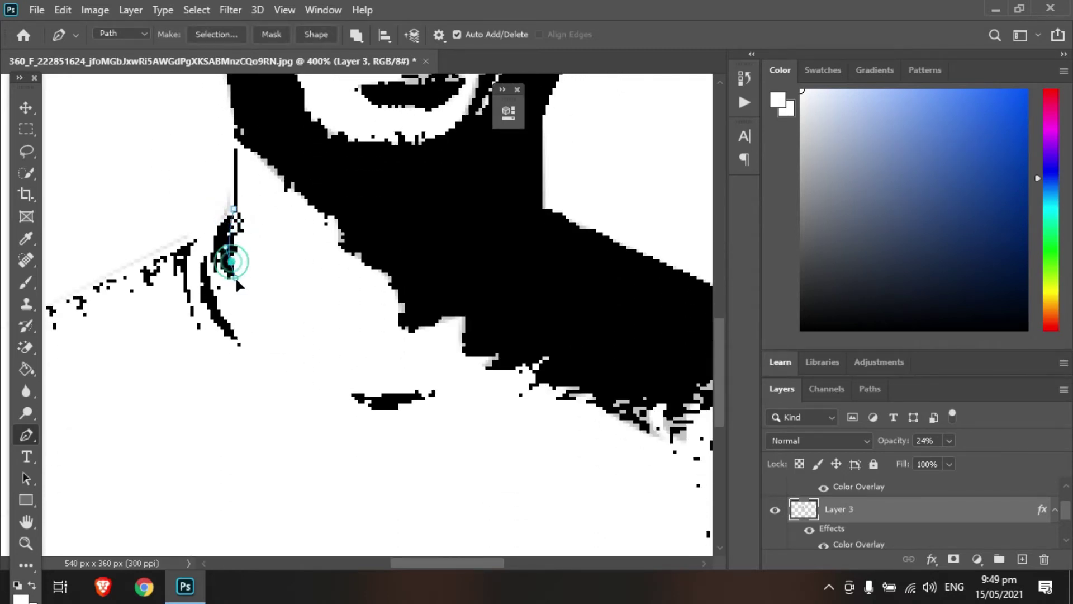
pyautogui.click(210, 252)
pyautogui.moveTo(223, 322); pyautogui.dragTo(237, 342)
pyautogui.click(203, 250)
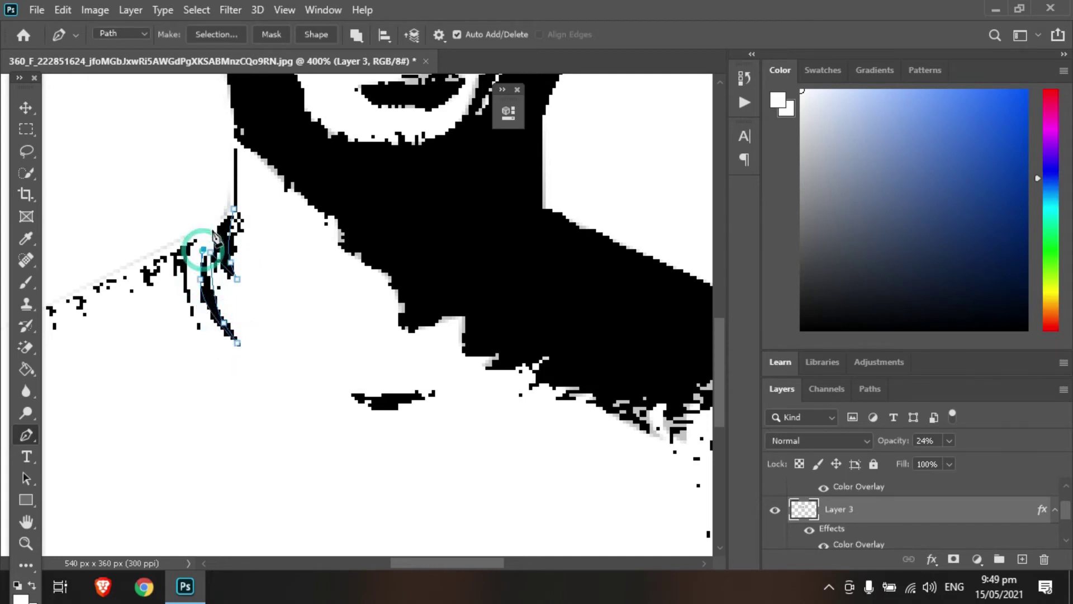
pyautogui.click(214, 228)
pyautogui.click(233, 209)
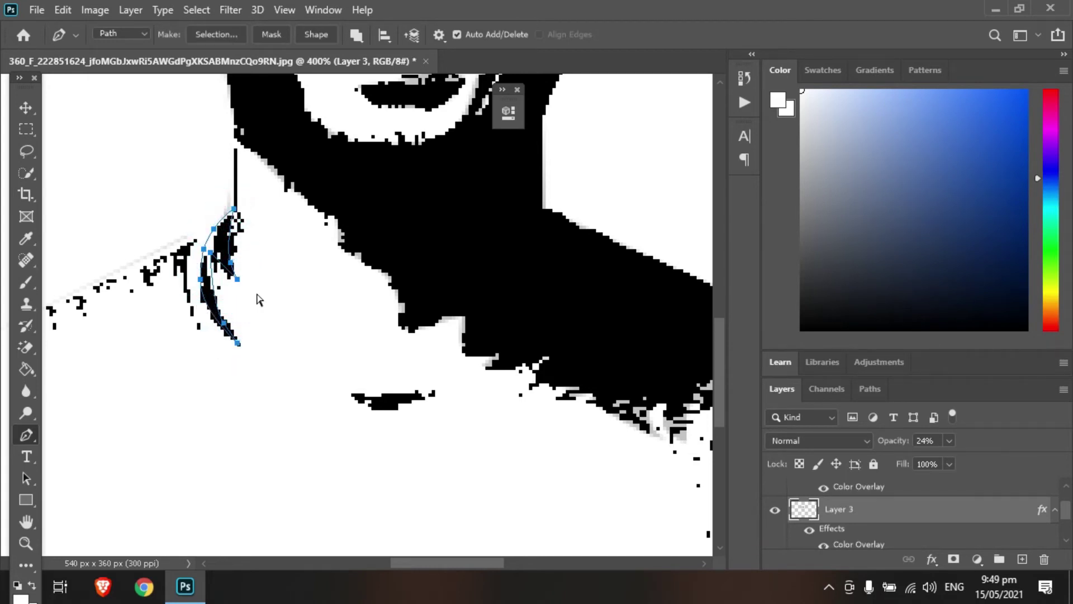
pyautogui.press('Return')
# Copy the selected collar shadow from Layer 1 to a new layer and apply a black Color Overlay to it.
pyautogui.scroll(-1, 257, 300)
pyautogui.scroll(-3, 864, 525)
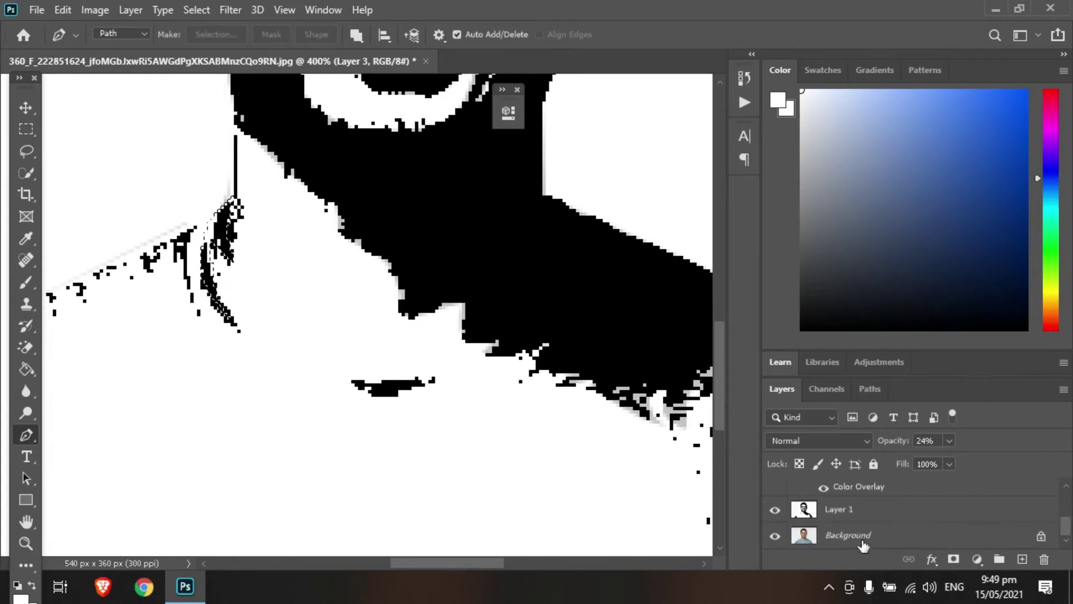
pyautogui.click(863, 509)
pyautogui.hotkey('ctrl', 'shift', 'alt', 'n')
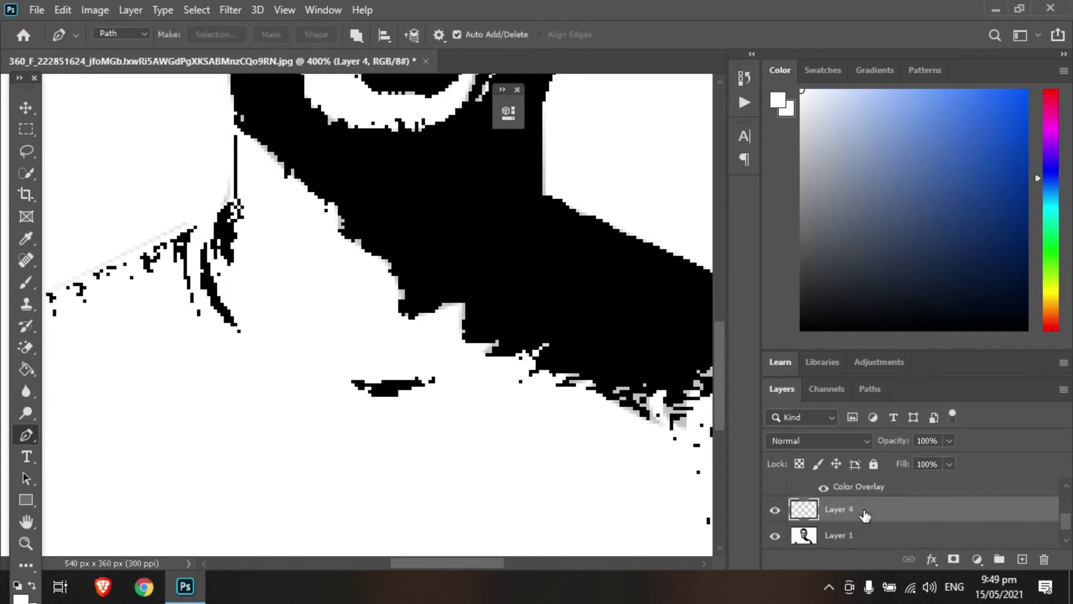
pyautogui.click(932, 559)
pyautogui.click(955, 498)
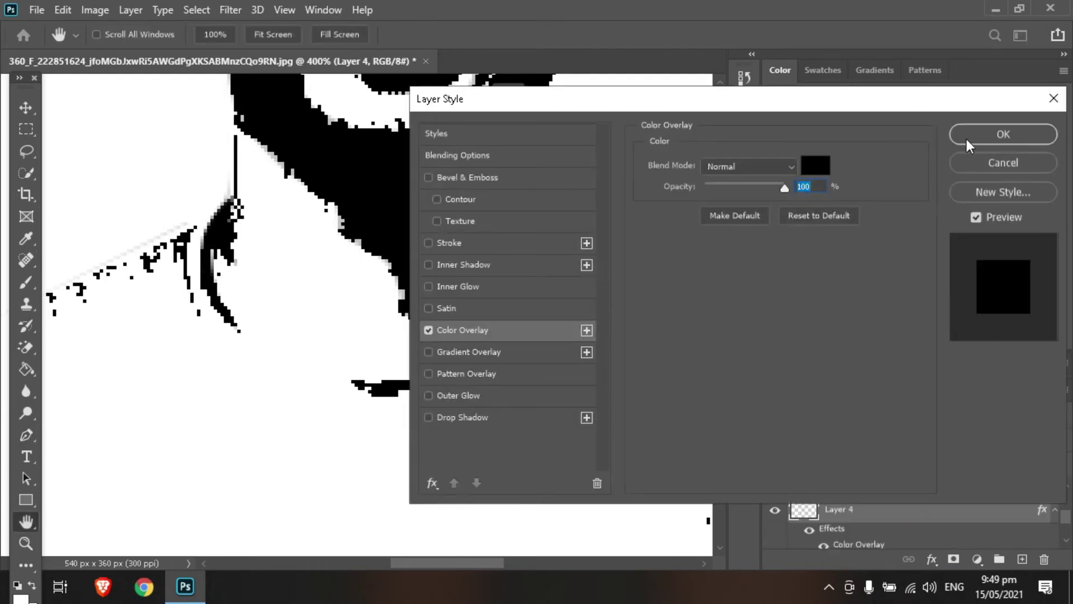
pyautogui.click(969, 141)
# On Layer 1, trace the pointed shirt fold between the collar and the lit shoulder and turn it into a selection.
pyautogui.scroll(-1, 766, 476)
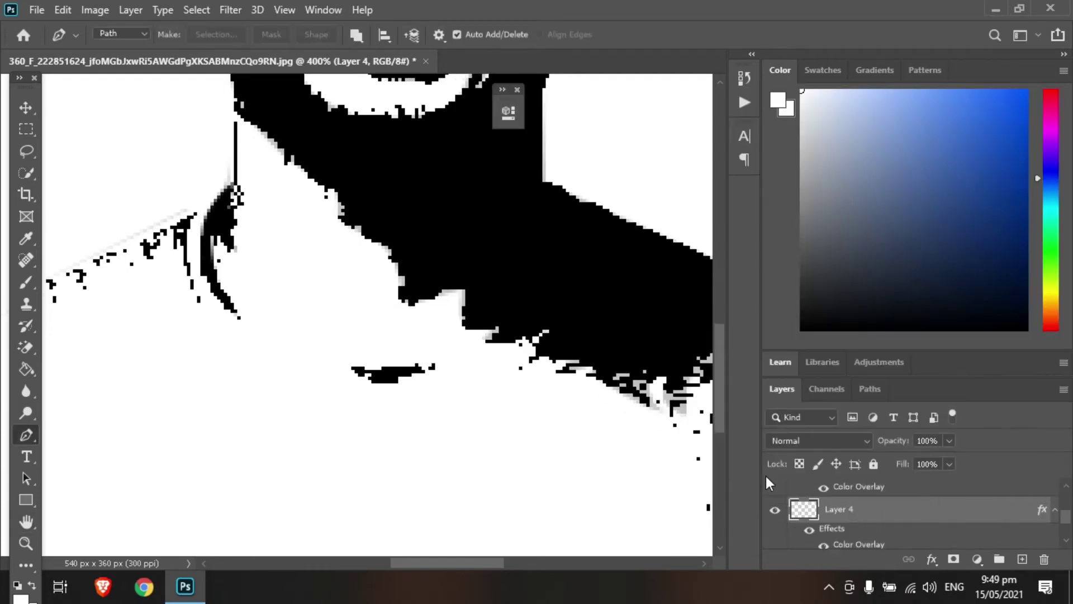
pyautogui.scroll(-2, 848, 517)
pyautogui.click(850, 509)
pyautogui.click(190, 213)
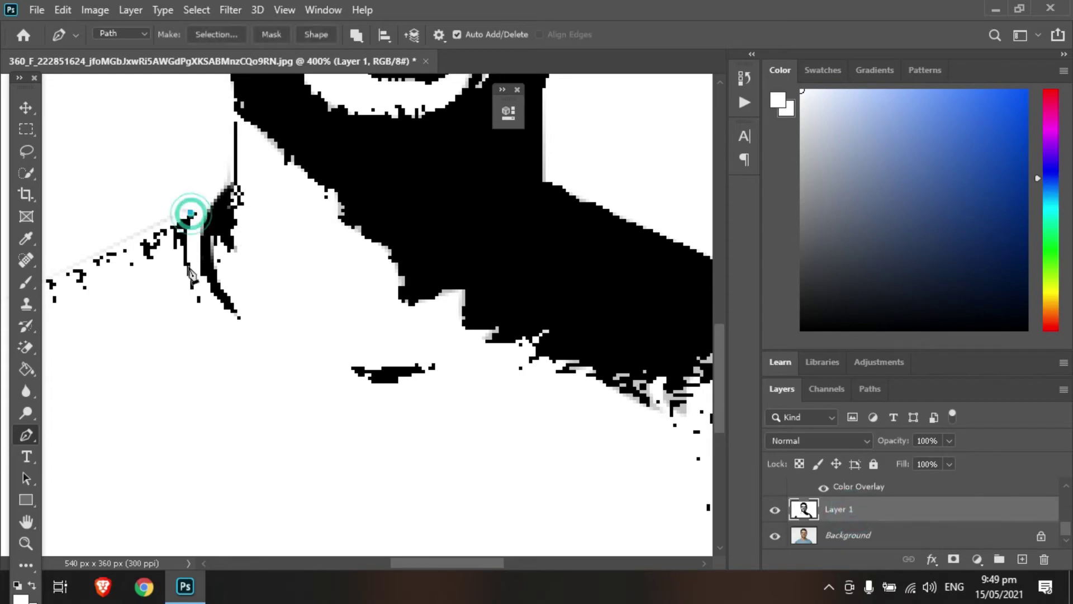
pyautogui.moveTo(190, 276); pyautogui.dragTo(197, 297)
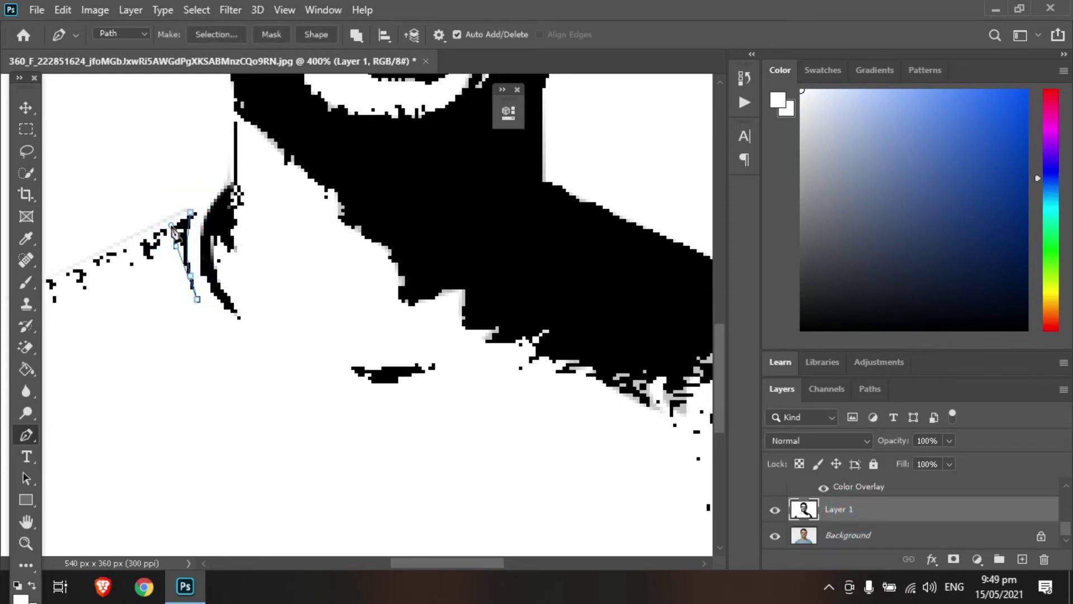
pyautogui.moveTo(163, 231); pyautogui.dragTo(144, 239)
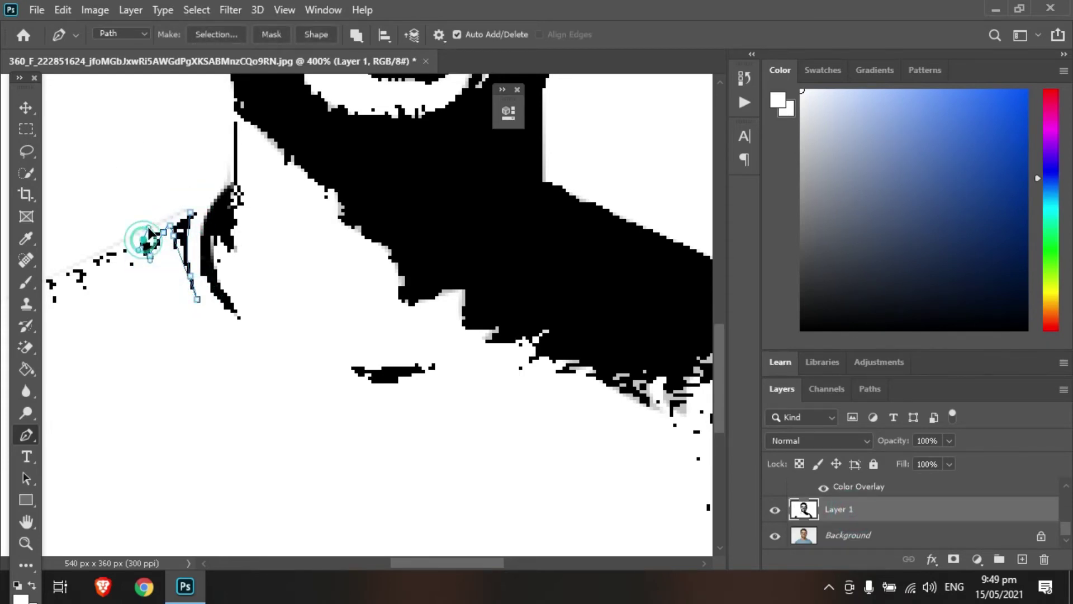
pyautogui.click(188, 212)
pyautogui.press('Escape')
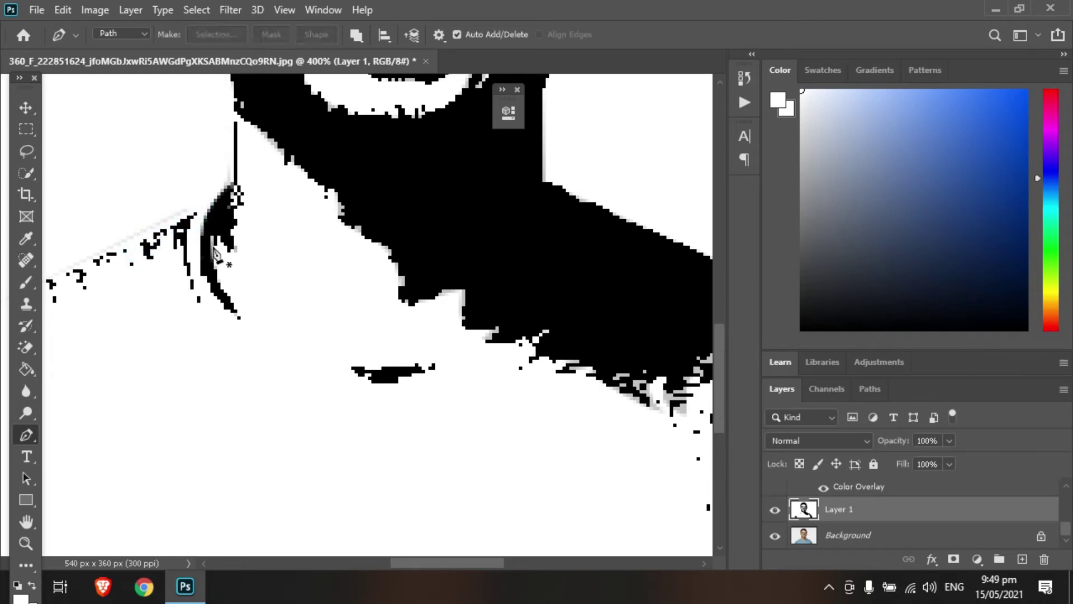
# Copy the selected shoulder fold to a new layer and fill it with a black Color Overlay.
pyautogui.hotkey('ctrl', 'shift', 'alt', 'n')
pyautogui.click(932, 557)
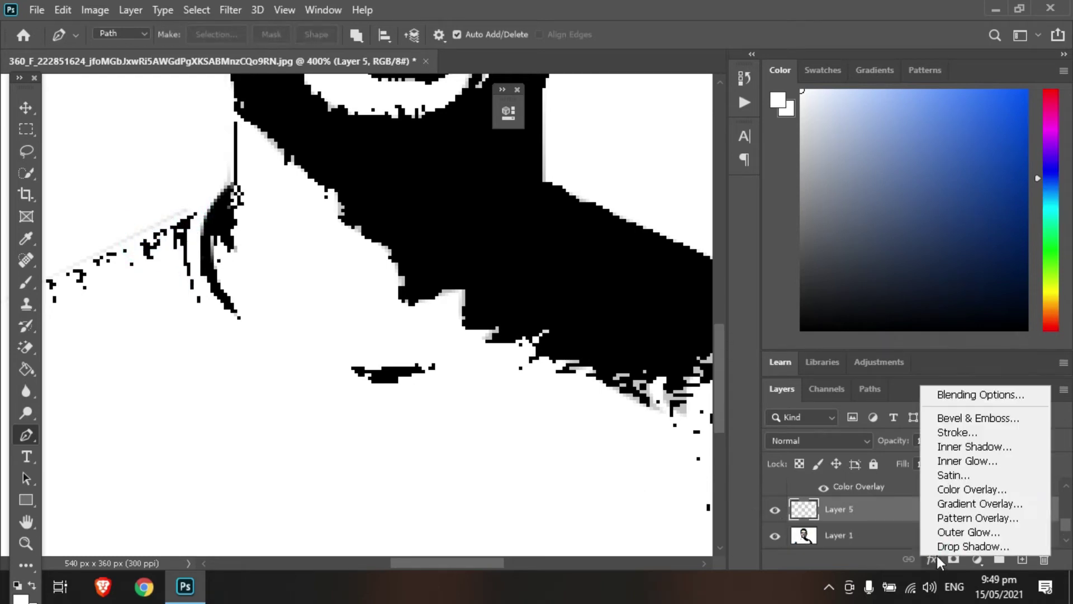
pyautogui.click(947, 486)
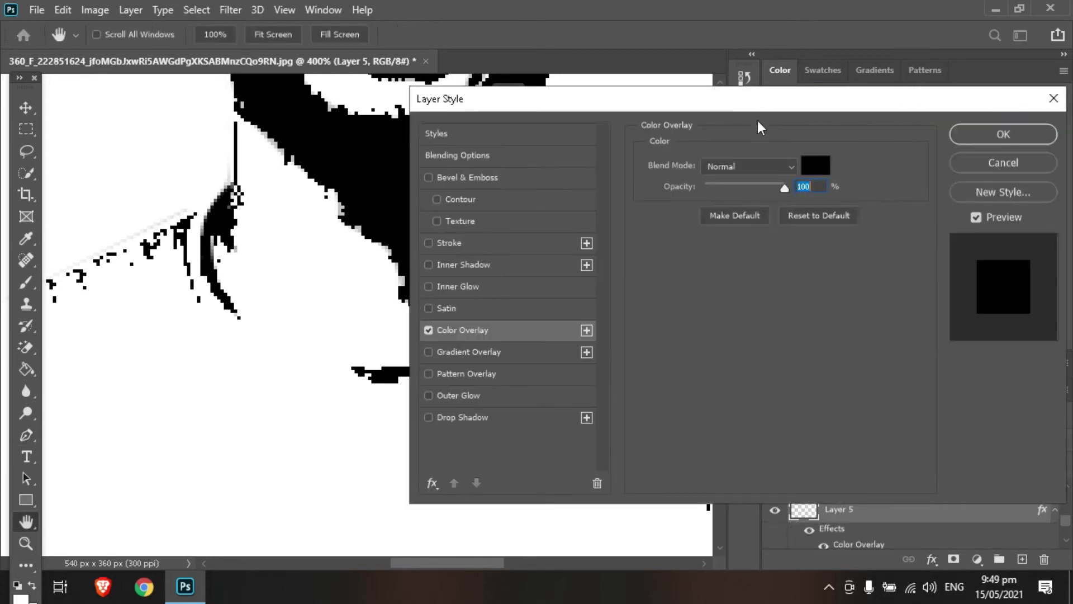
pyautogui.click(977, 136)
# On Layer 1, trace the small crescent shadow at the front of the neckline and turn it into a selection.
pyautogui.scroll(-2, 872, 537)
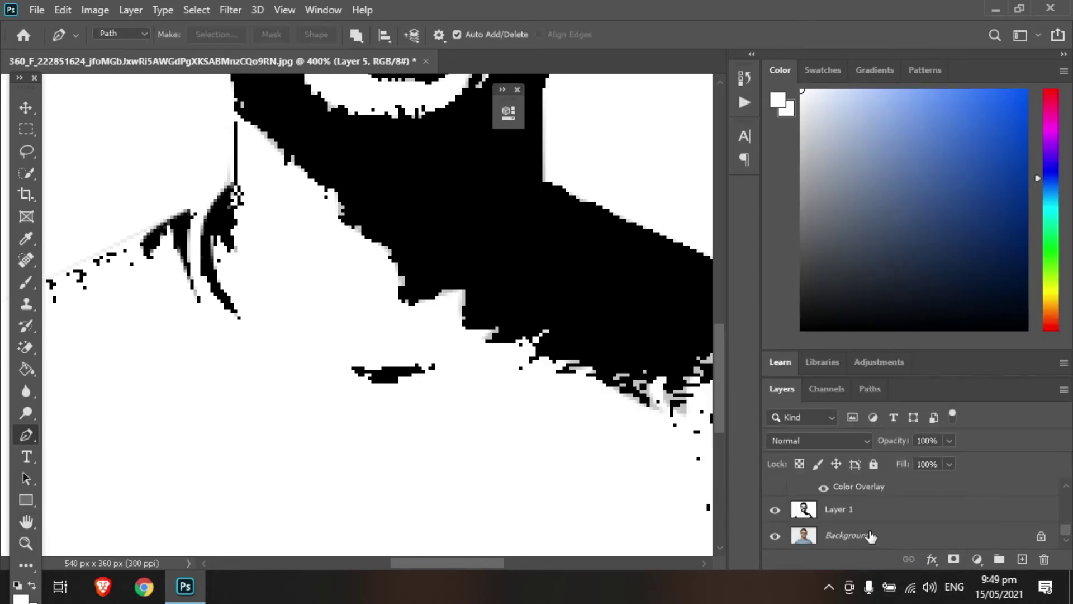
pyautogui.click(870, 519)
pyautogui.click(430, 364)
pyautogui.click(364, 367)
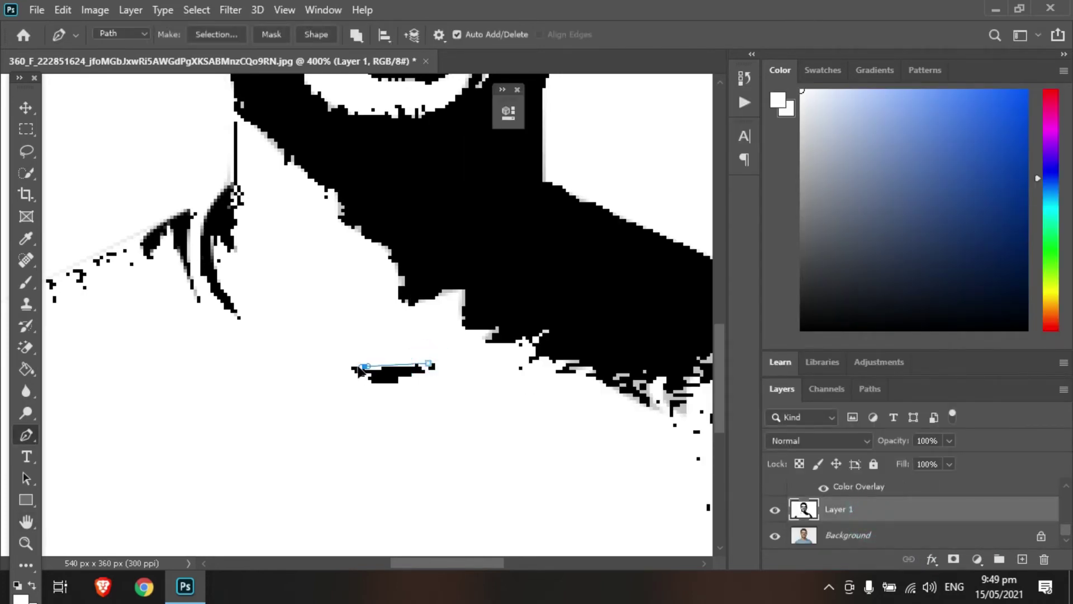
pyautogui.click(343, 363)
pyautogui.click(429, 364)
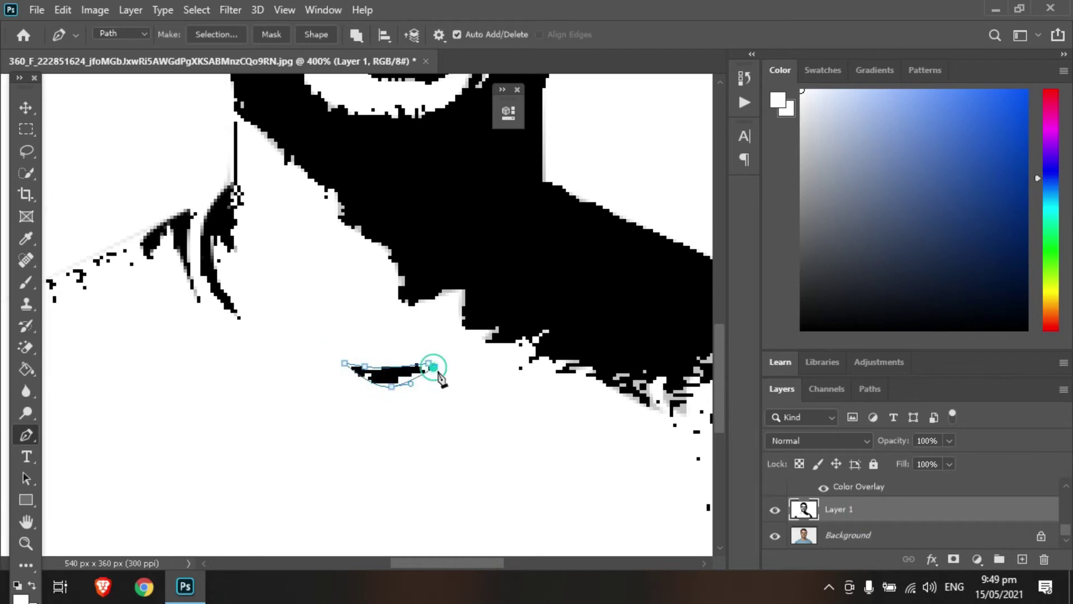
pyautogui.press('Return')
# Copy the selected neckline crescent to a new layer and give it a black Color Overlay.
pyautogui.hotkey('ctrl', 'shift', 'alt', 'n')
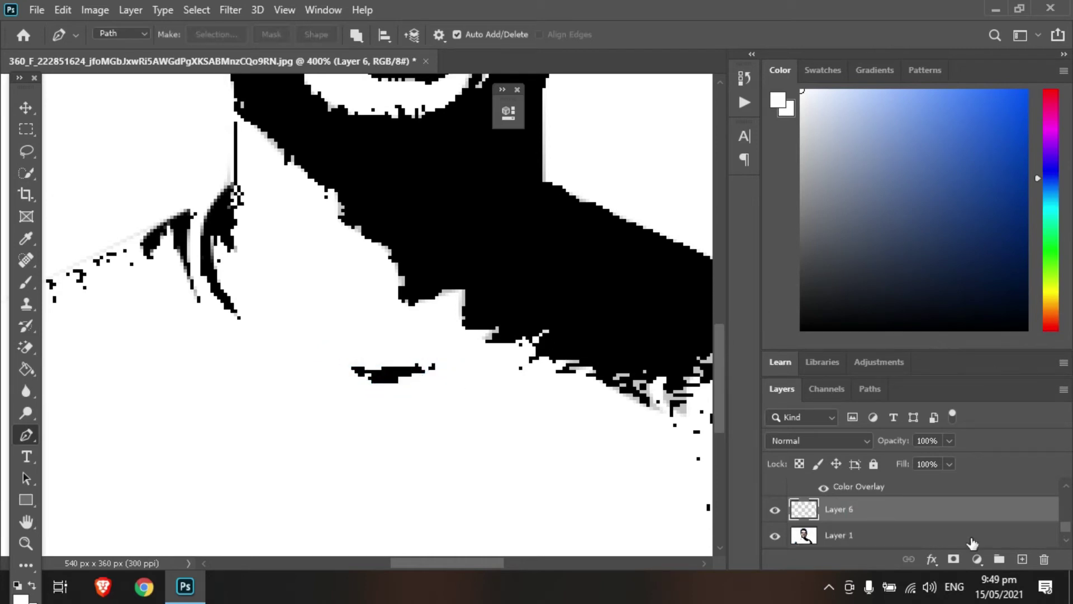
pyautogui.click(932, 560)
pyautogui.click(965, 489)
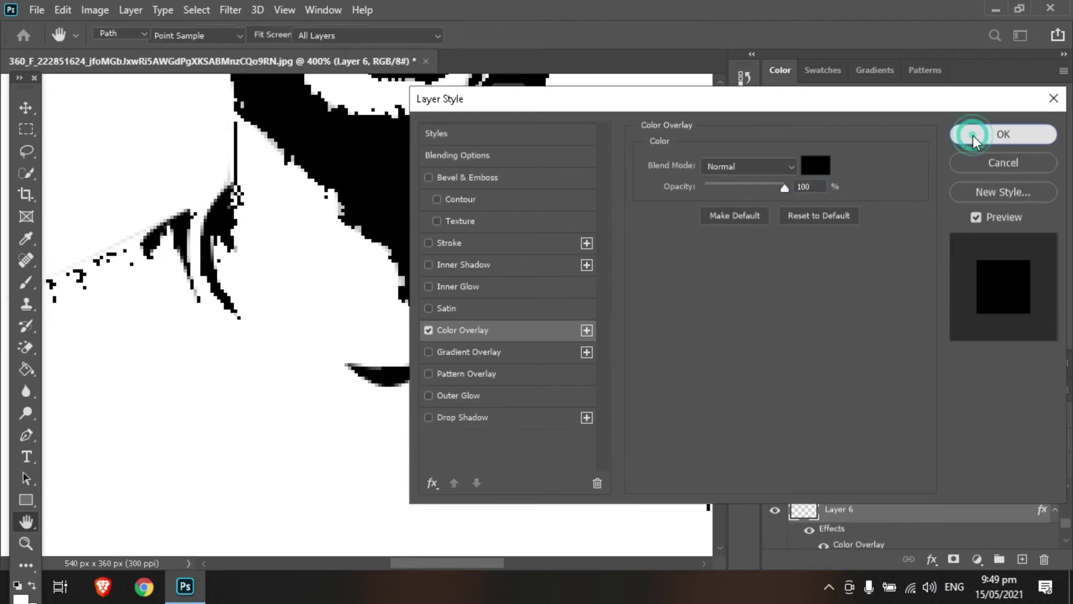
pyautogui.click(974, 136)
# Trace the narrow light fold on the shaded sleeve with a closed path and turn it into a selection.
pyautogui.hotkey('ctrl', '-')
pyautogui.hotkey('ctrl', '-')
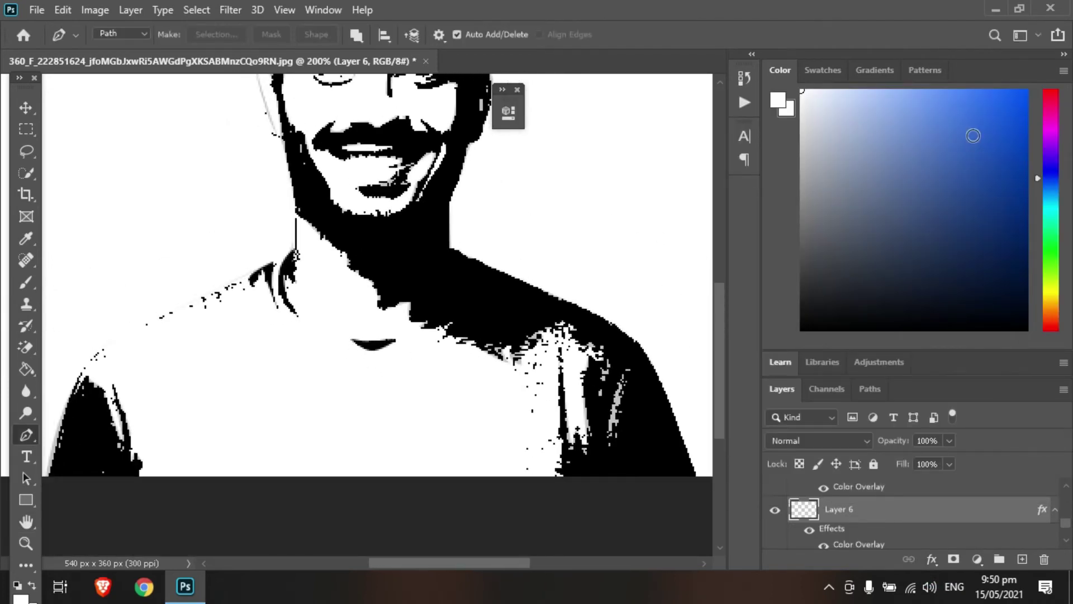
pyautogui.scroll(1, 747, 443)
pyautogui.scroll(-2, 867, 485)
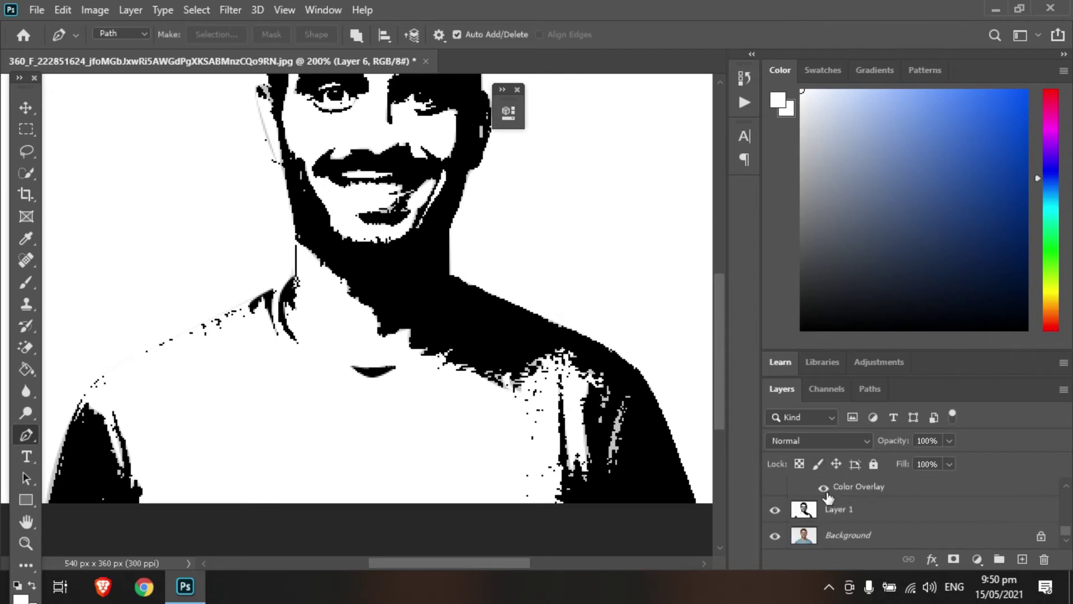
pyautogui.click(631, 388)
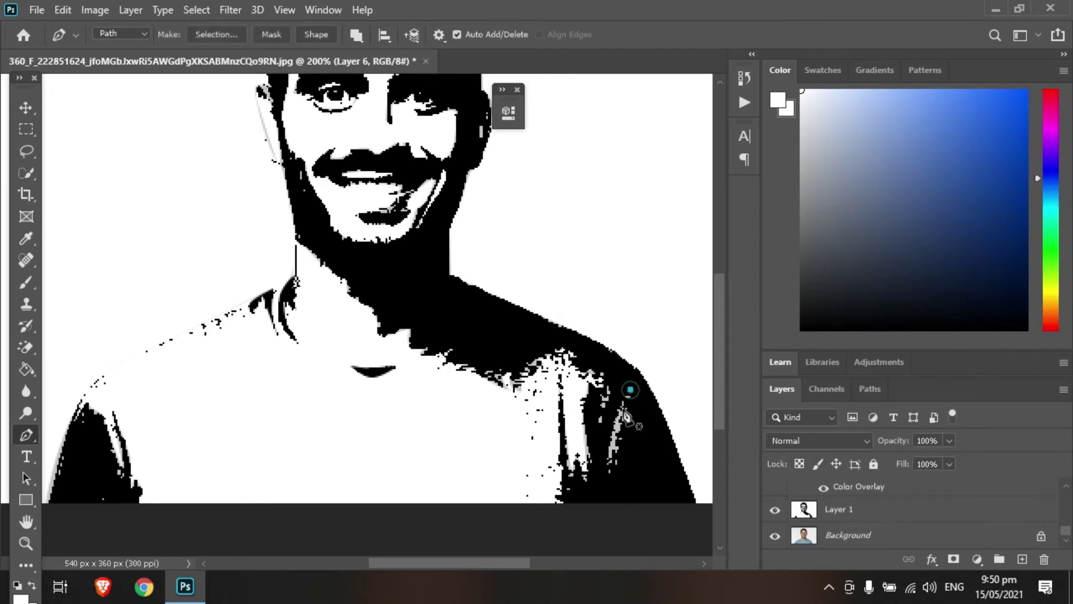
pyautogui.click(609, 443)
pyautogui.click(611, 470)
pyautogui.click(621, 416)
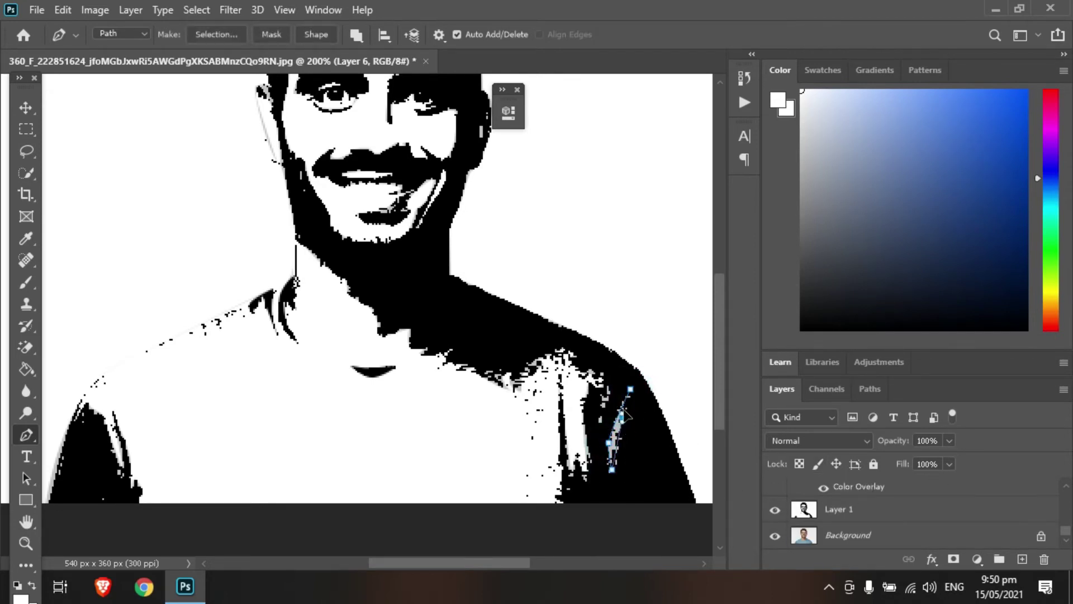
pyautogui.click(630, 391)
pyautogui.hotkey('ctrl', 'Return')
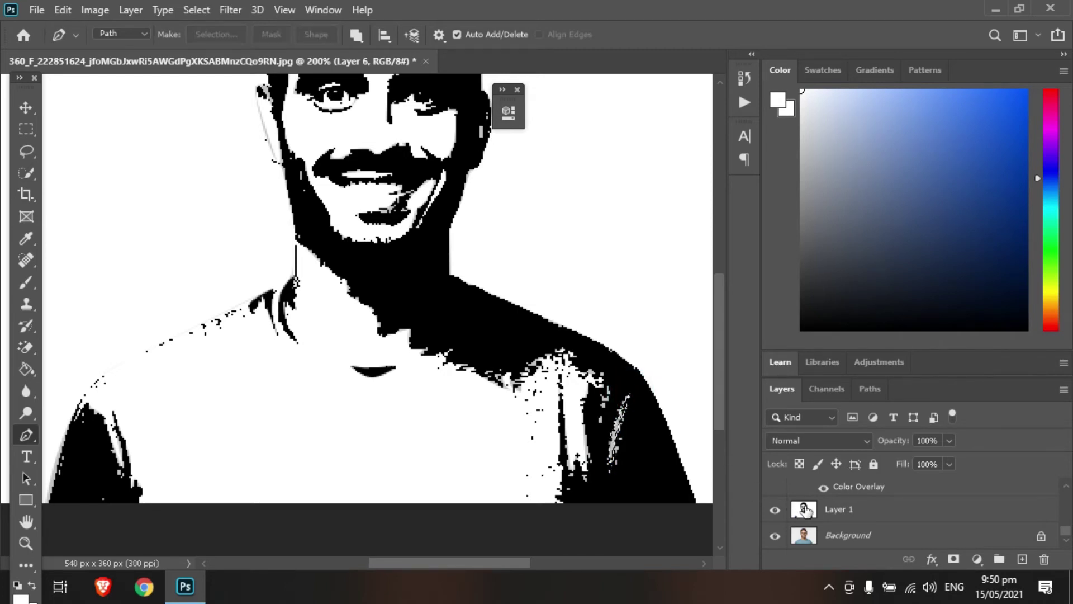
# Try to cut the selected sleeve fold out of Layer 1, and undo the change.
pyautogui.click(816, 509)
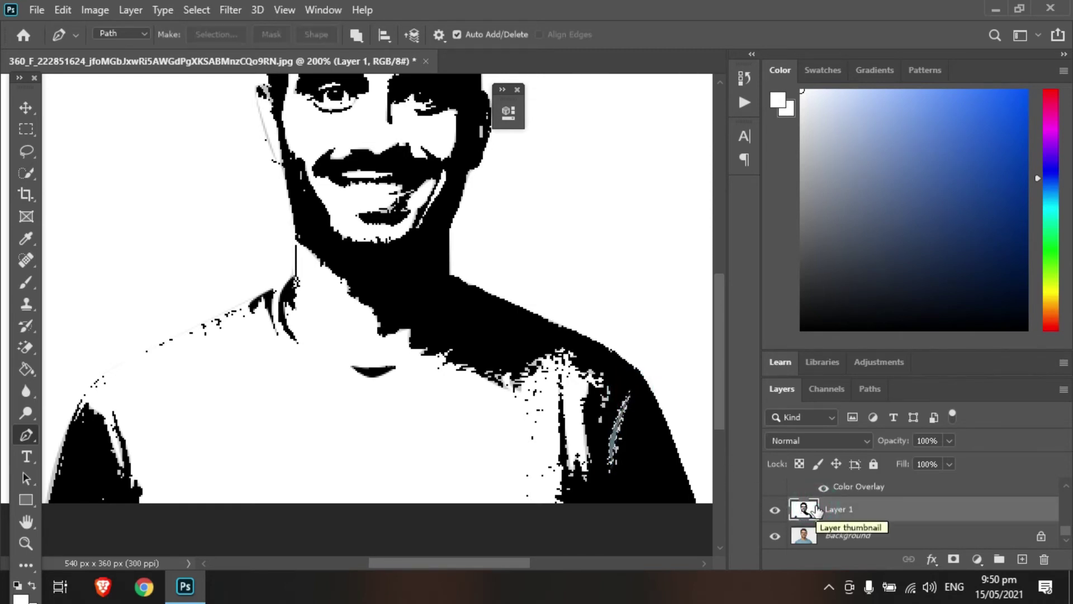
pyautogui.hotkey('ctrl', 'z')
pyautogui.scroll(1, 868, 499)
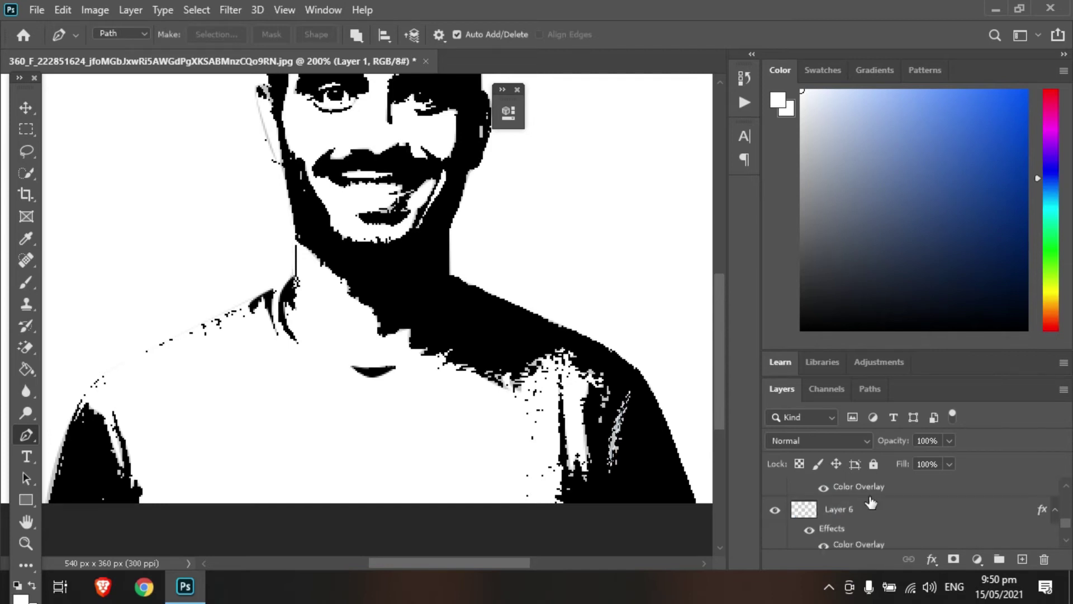
pyautogui.scroll(-1, 868, 514)
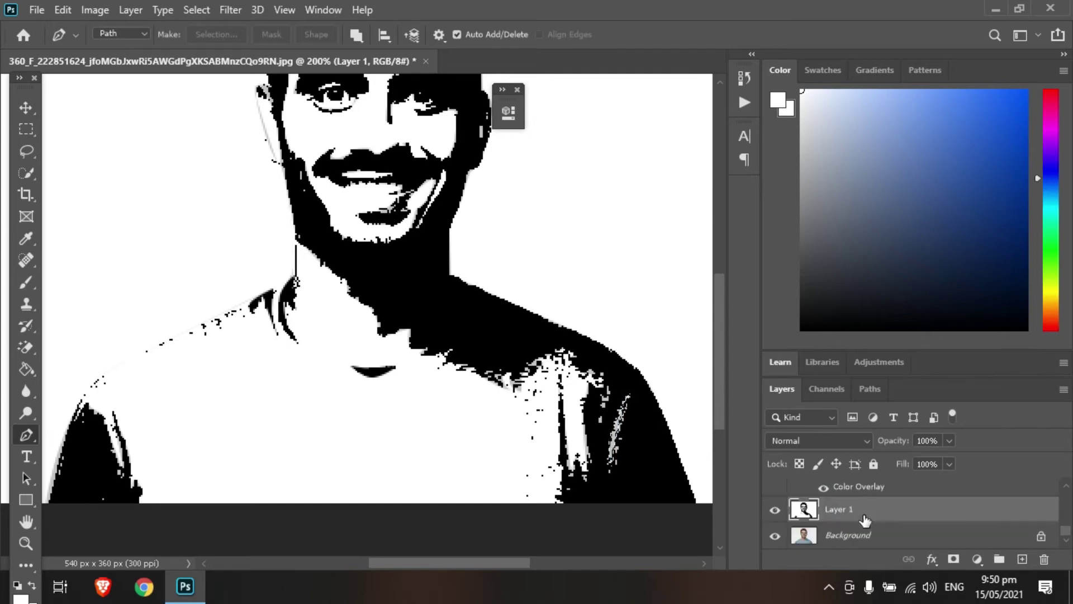
# Cut the selected sleeve fold out of the traced silhouette on Layer 2.
pyautogui.scroll(2, 866, 520)
pyautogui.scroll(-1, 867, 521)
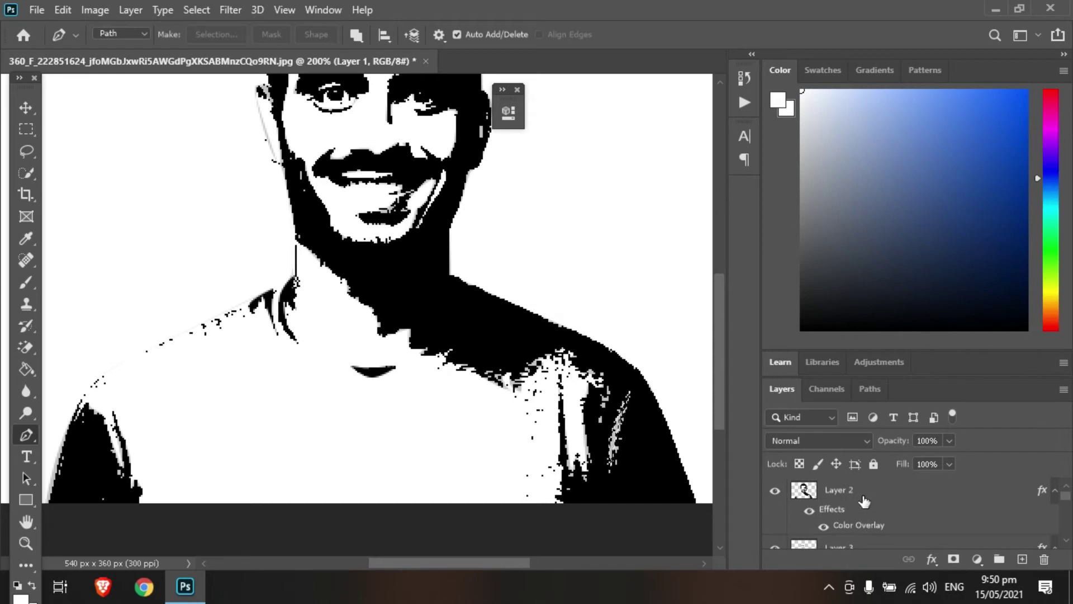
pyautogui.click(864, 501)
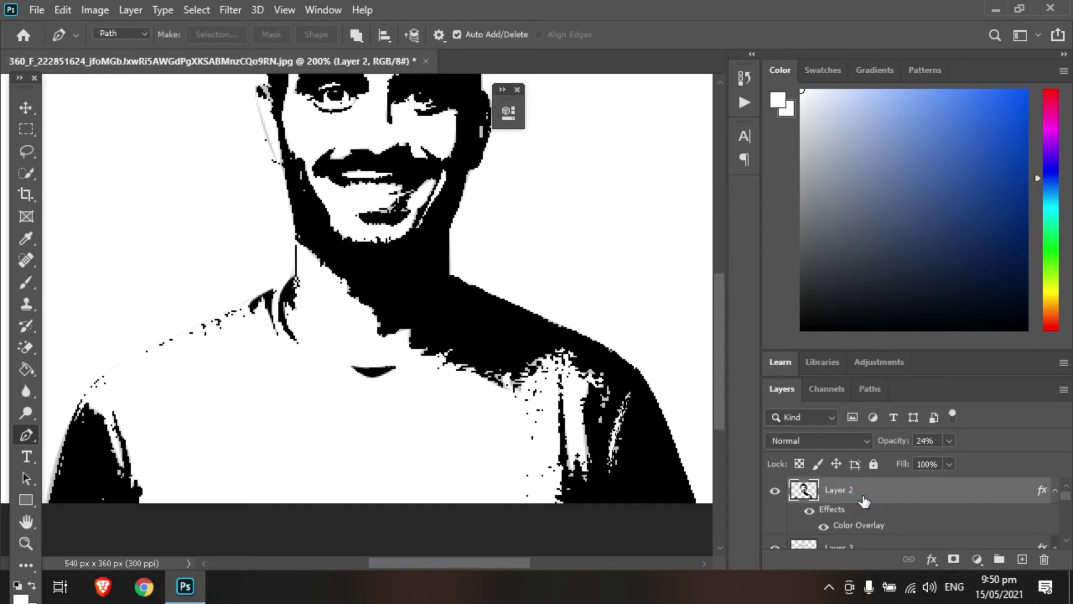
# Hide the Background and Layer 1 so only the traced shapes are shown.
pyautogui.scroll(-3, 811, 509)
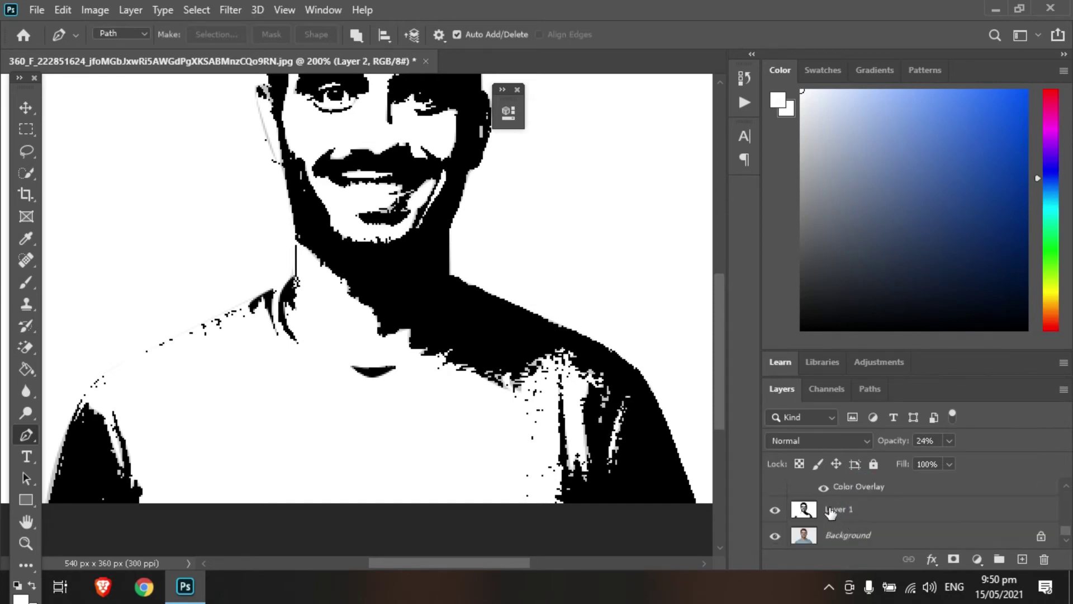
pyautogui.click(776, 535)
pyautogui.click(774, 511)
pyautogui.click(774, 511)
pyautogui.click(775, 510)
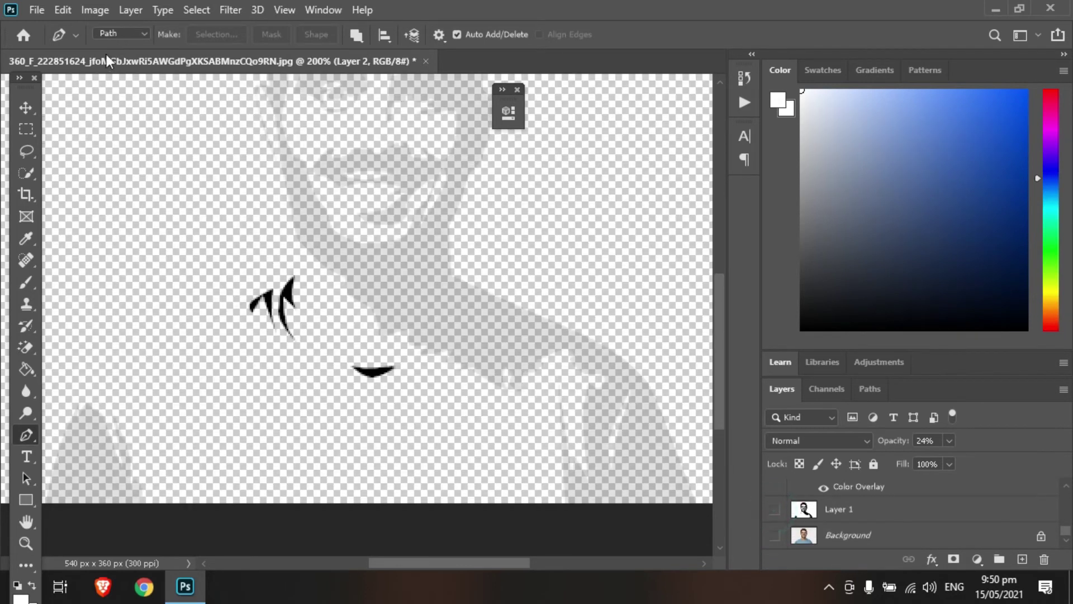
# Set the opacity of the Layer 2 silhouette and the Layer 3 eye shape to 100%.
pyautogui.click(26, 108)
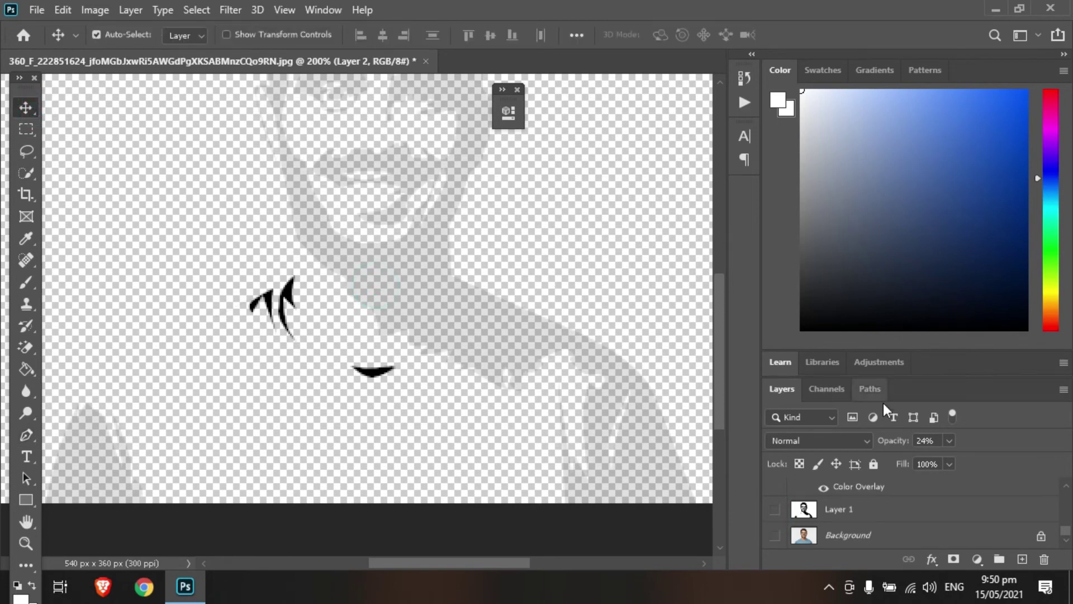
pyautogui.moveTo(988, 457); pyautogui.dragTo(1033, 457)
pyautogui.scroll(1, 356, 148)
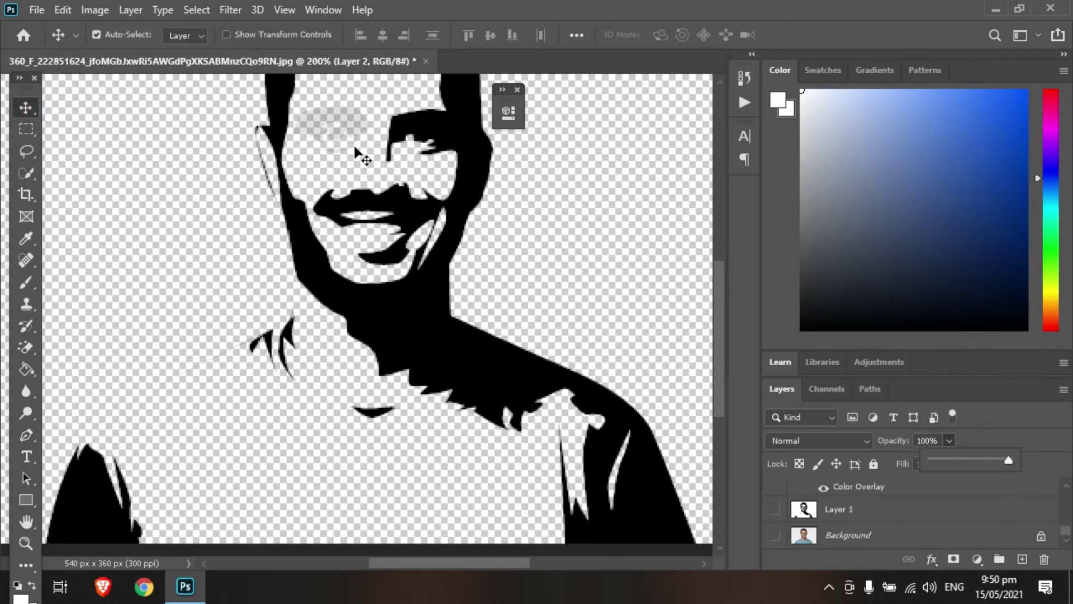
pyautogui.click(339, 132)
pyautogui.click(338, 131)
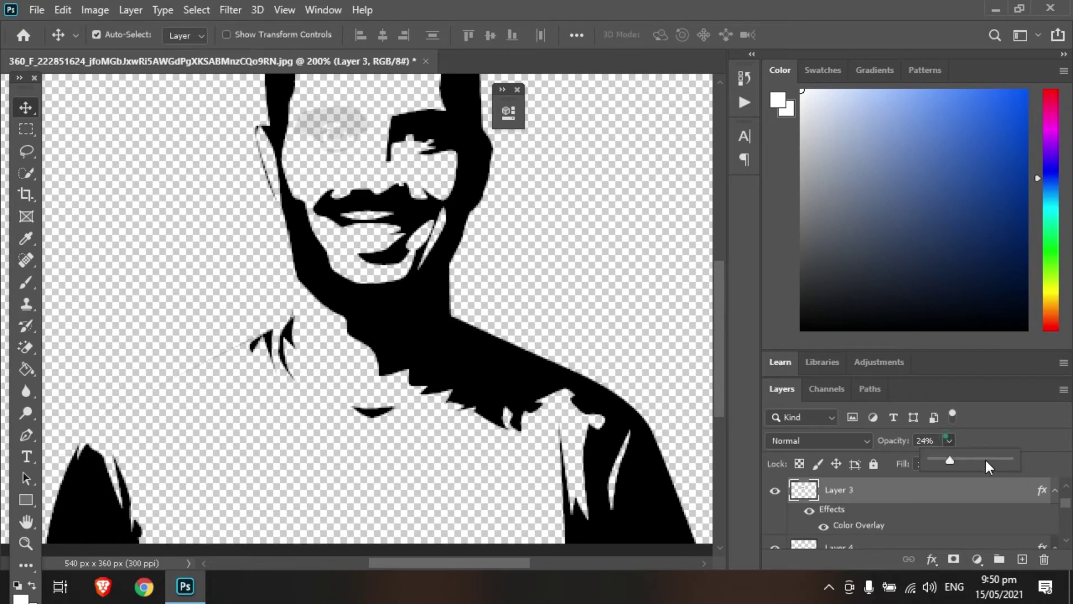
pyautogui.moveTo(985, 461); pyautogui.dragTo(1036, 457)
pyautogui.scroll(-4, 403, 364)
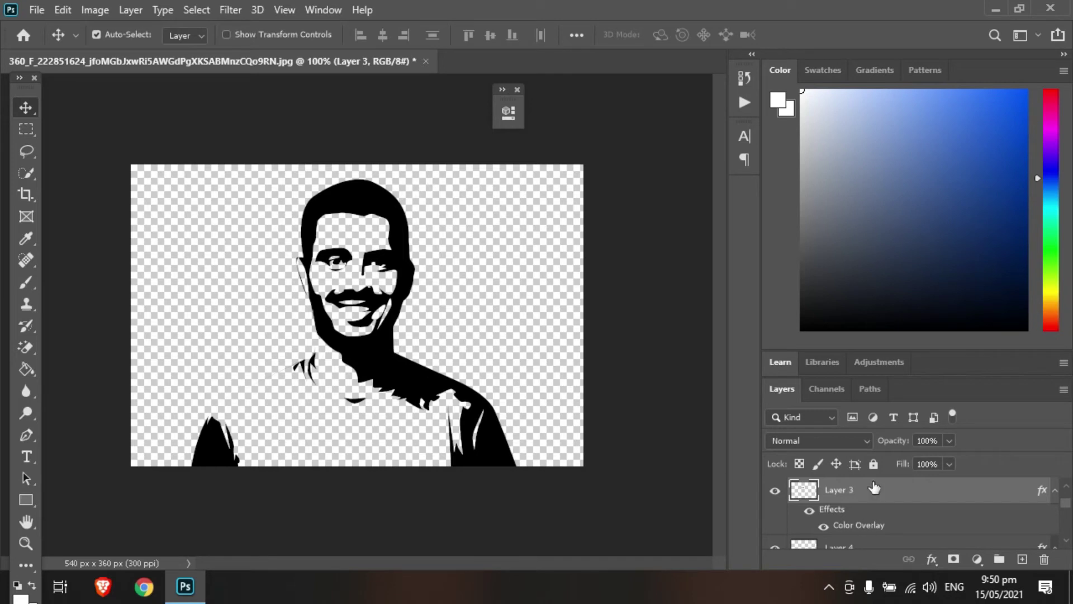
# Merge all traced shape layers from Layer 2 down to Layer 6 into a single layer.
pyautogui.scroll(-1, 854, 508)
pyautogui.click(847, 507)
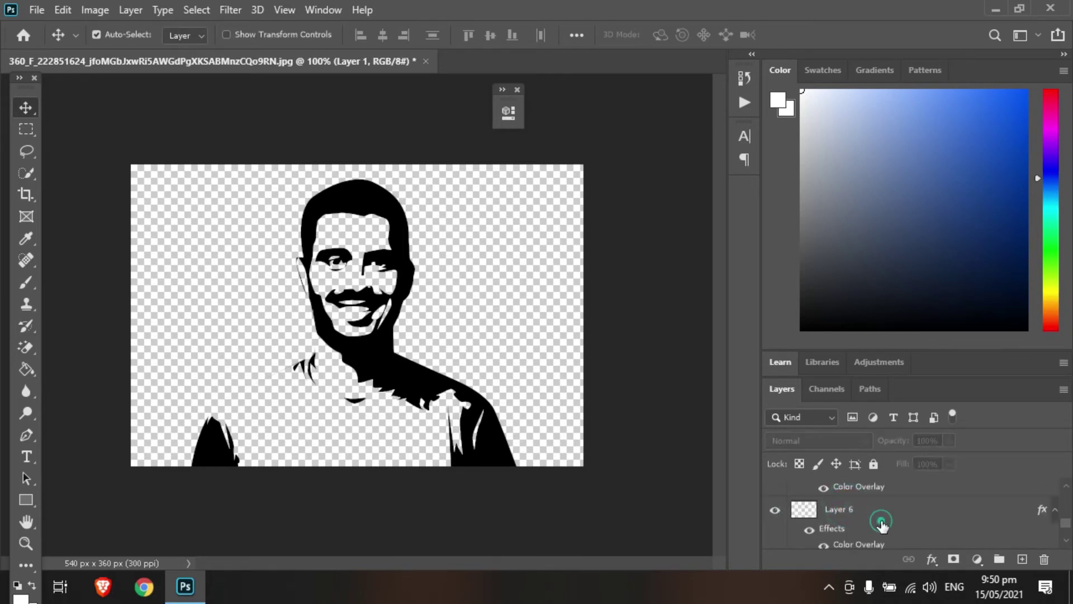
pyautogui.click(882, 522)
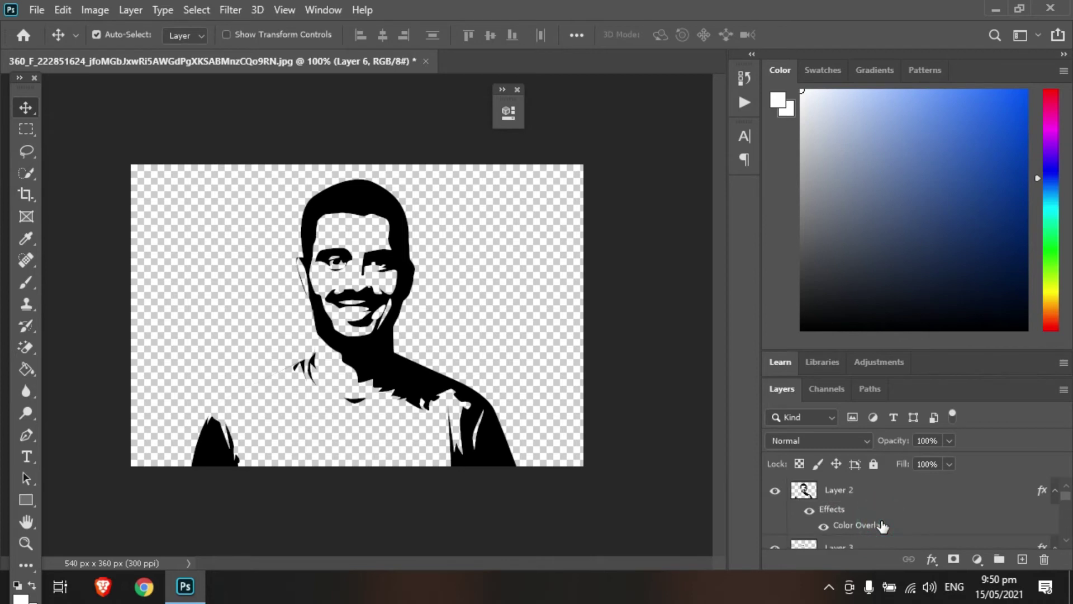
pyautogui.keyDown('shift'); pyautogui.click(877, 499); pyautogui.keyUp('shift')
pyautogui.rightClick(874, 492)
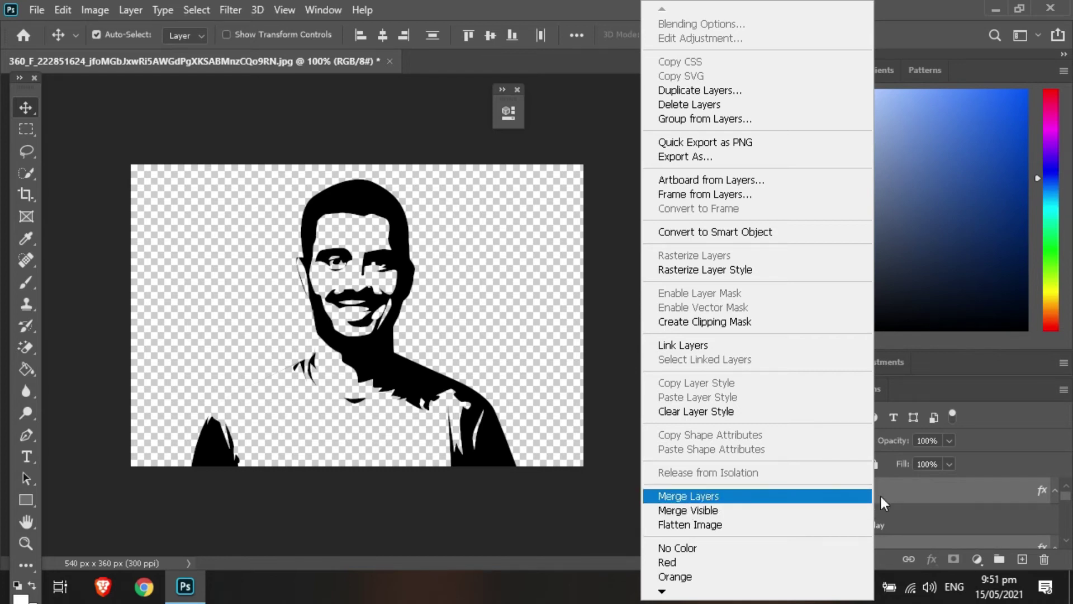
pyautogui.click(912, 496)
pyautogui.scroll(-1, 912, 496)
pyautogui.moveTo(912, 499); pyautogui.dragTo(901, 510)
pyautogui.scroll(2, 883, 527)
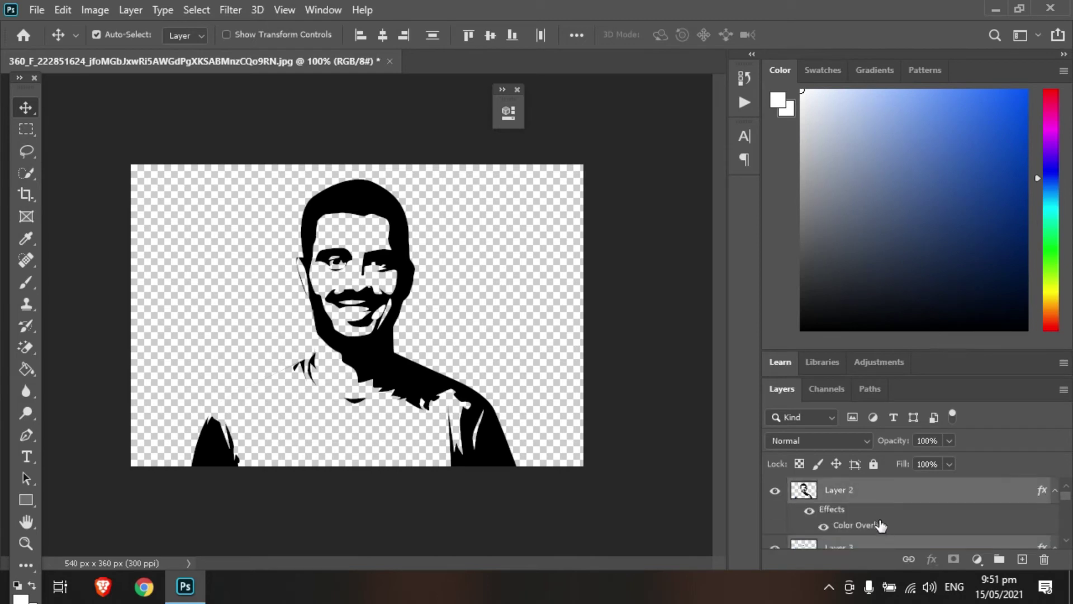
pyautogui.rightClick(870, 493)
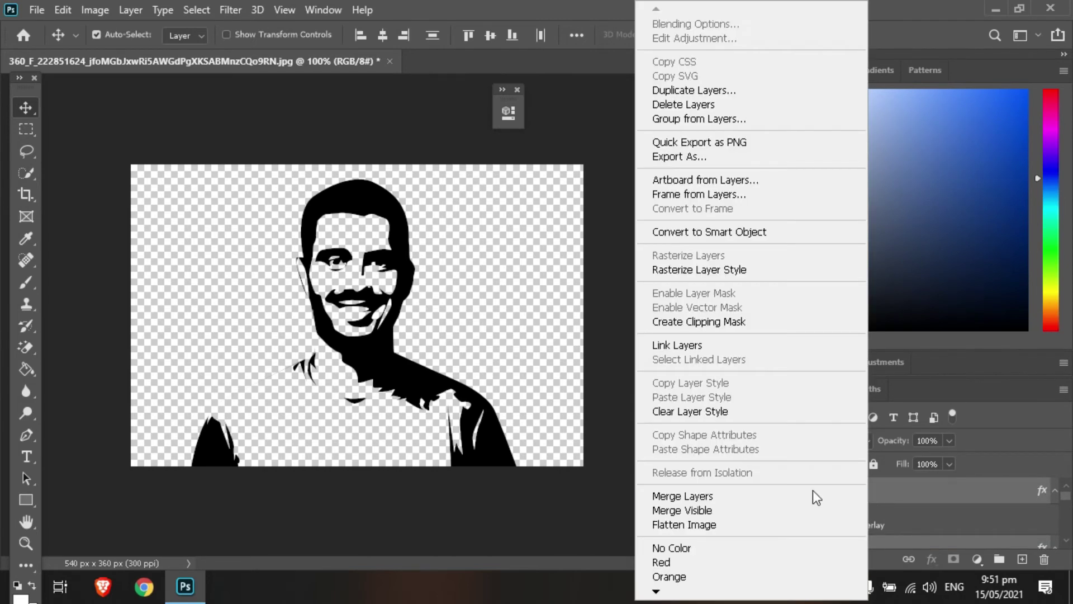
pyautogui.click(785, 504)
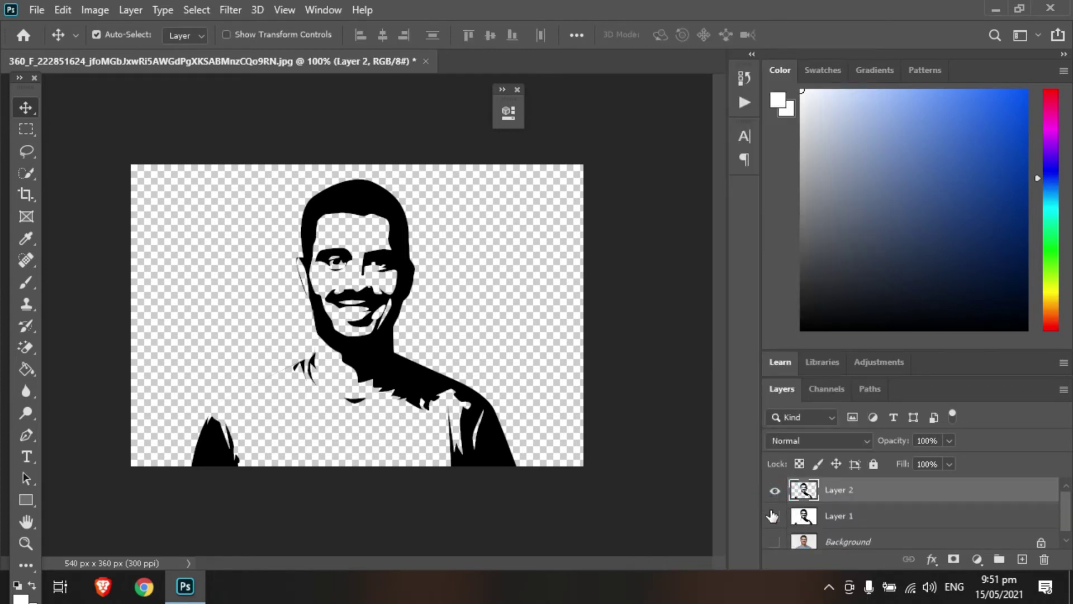
# Show Layer 1 again and duplicate it.
pyautogui.click(774, 515)
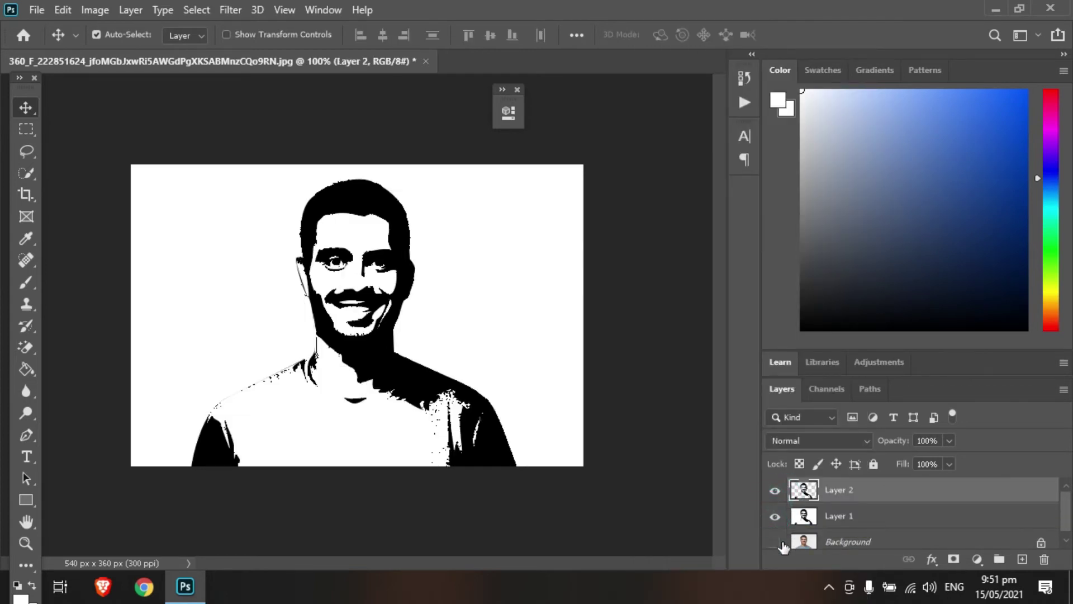
pyautogui.click(870, 517)
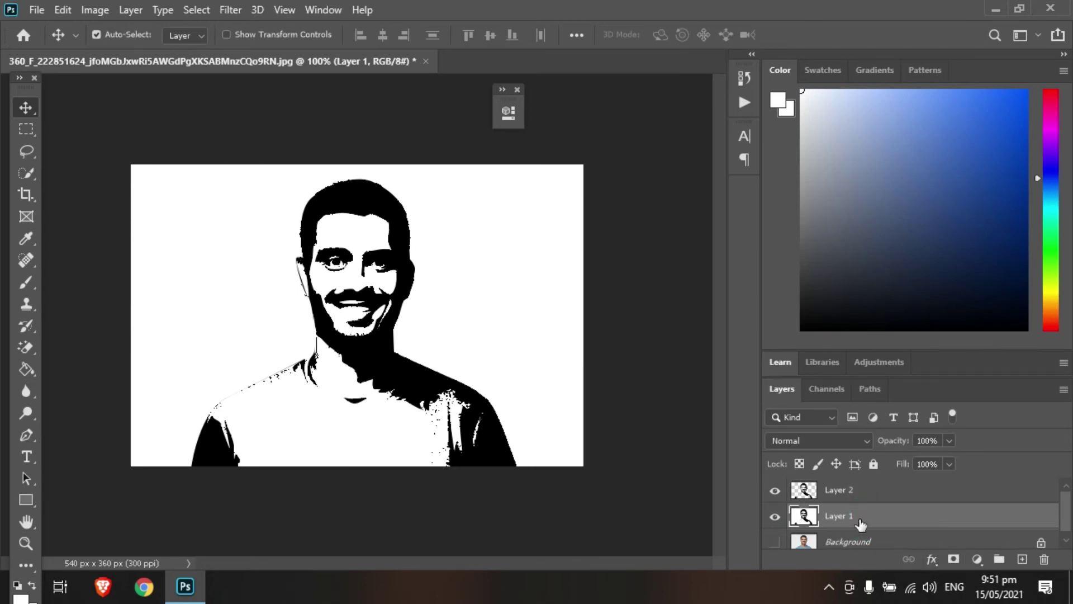
pyautogui.hotkey('ctrl', 'j')
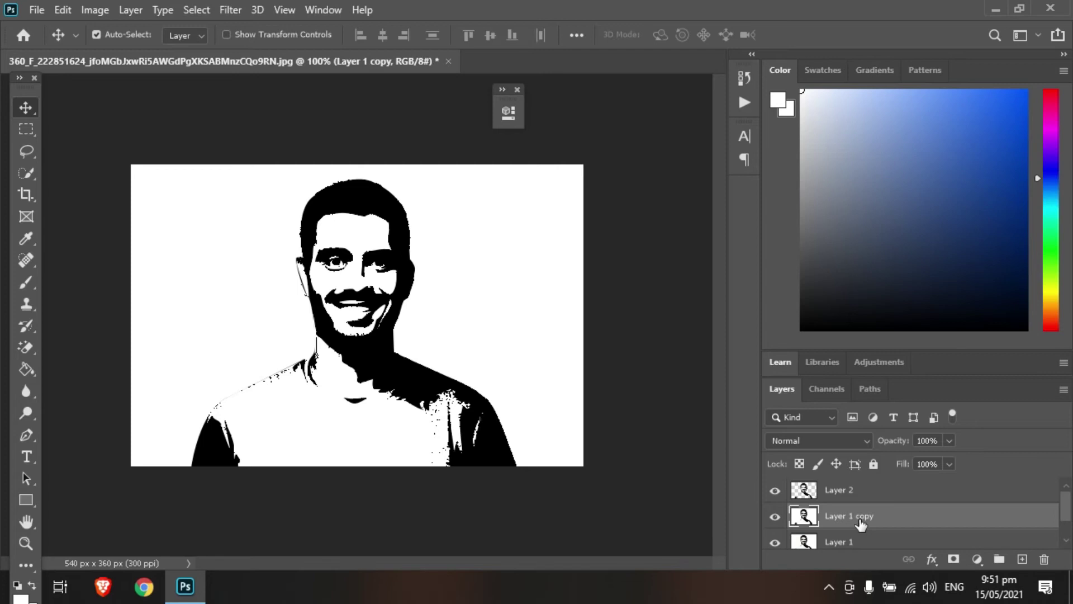
# Give the Layer 1 copy a white (ffffff) Color Overlay as a plain backdrop for the stencil.
pyautogui.click(932, 559)
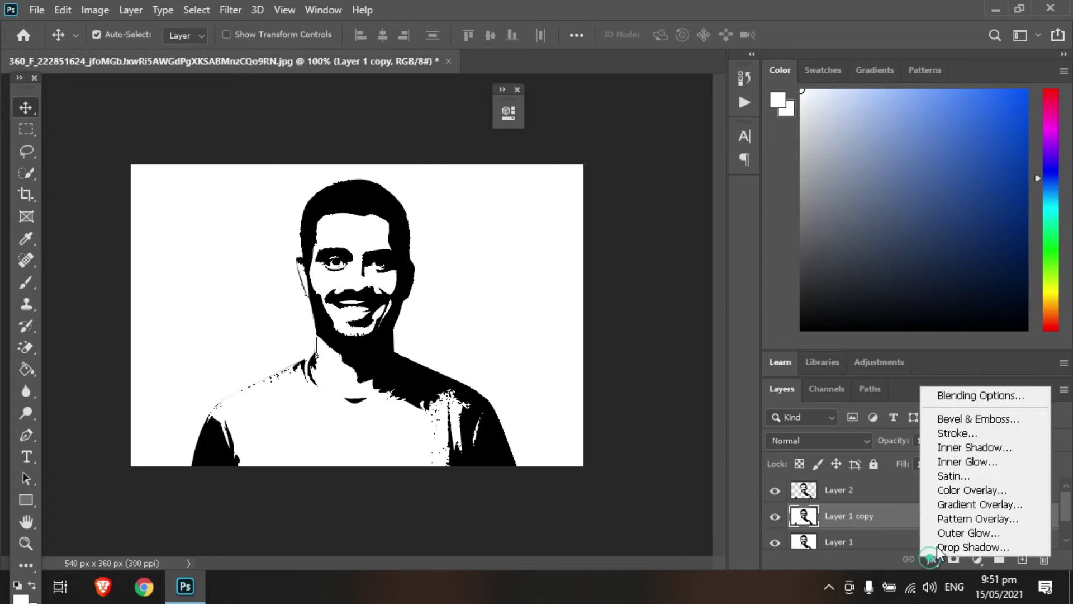
pyautogui.click(960, 492)
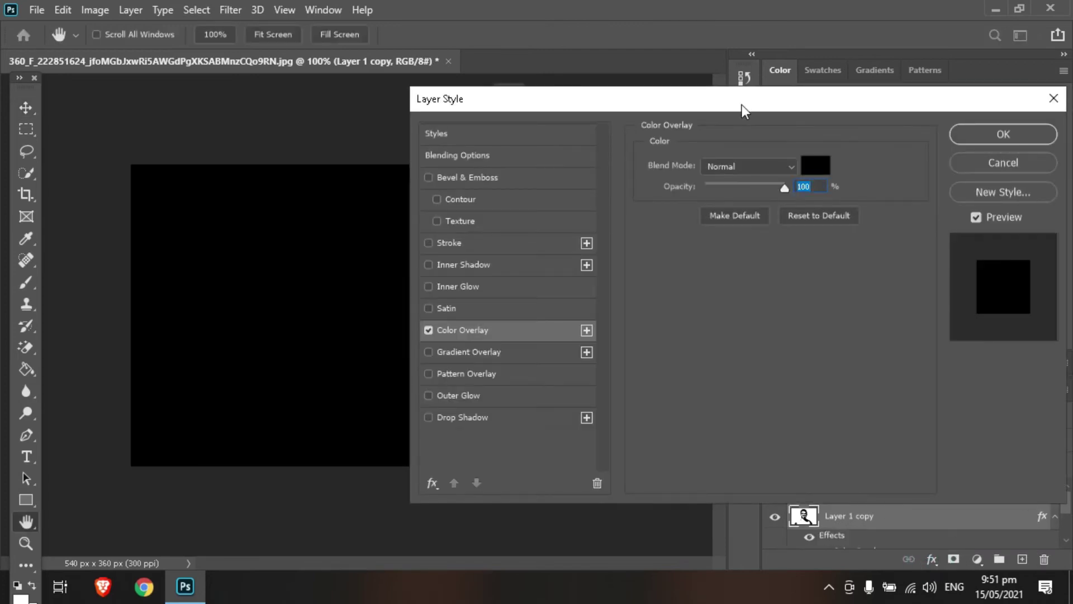
pyautogui.click(816, 165)
pyautogui.write('ffffff')
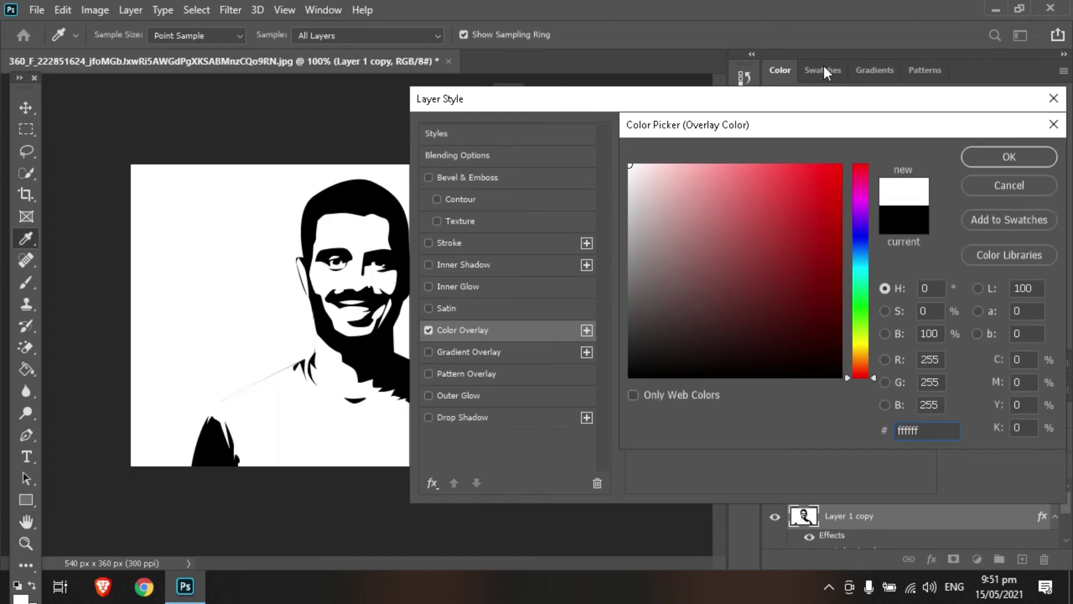
pyautogui.click(1010, 159)
pyautogui.click(977, 132)
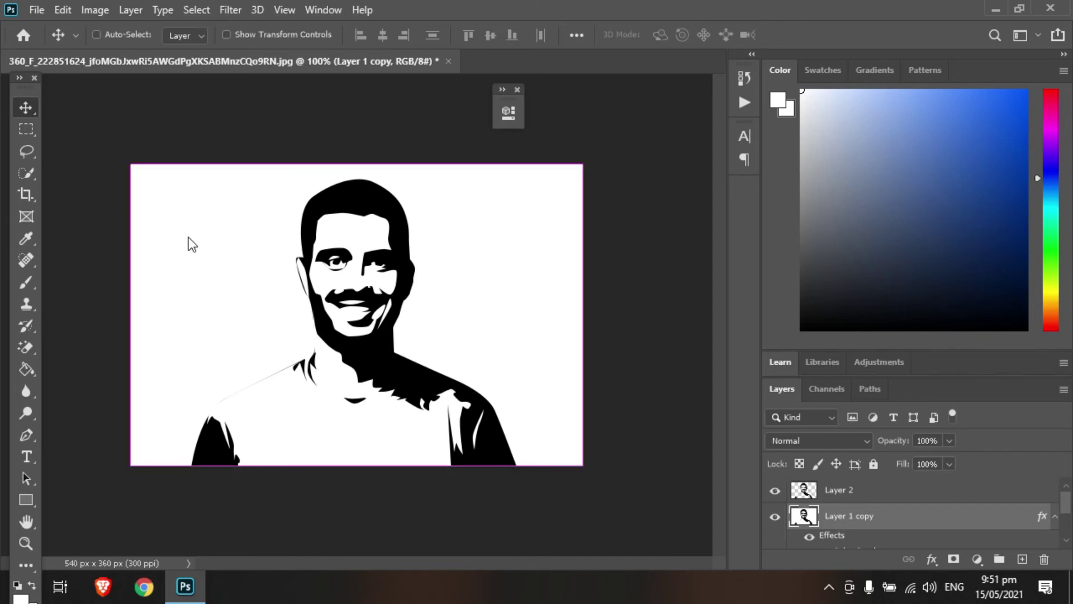
# Open the red and blue nebula image f079ab469f76171c2b71c14b64fc921f from the Music folder.
pyautogui.hotkey('ctrl', 'o')
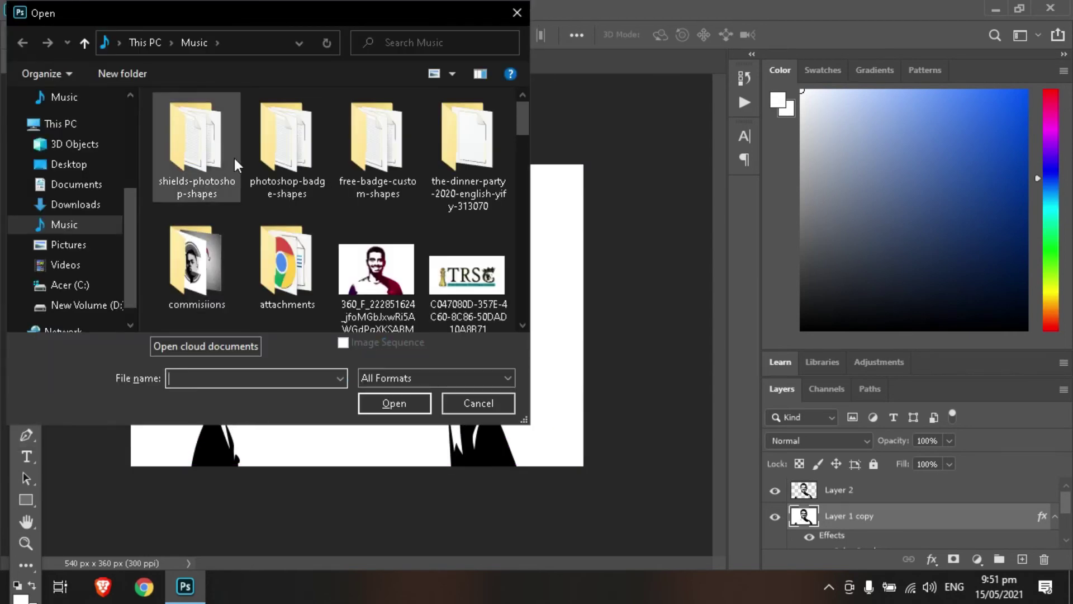
pyautogui.scroll(-5, 297, 197)
pyautogui.scroll(5, 297, 197)
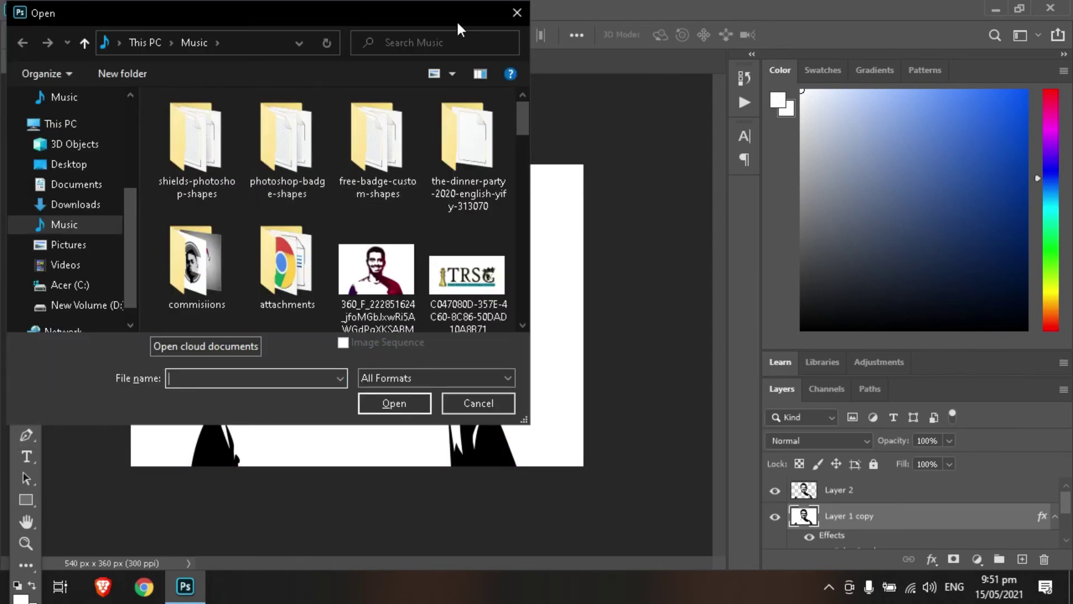
pyautogui.scroll(-2, 411, 168)
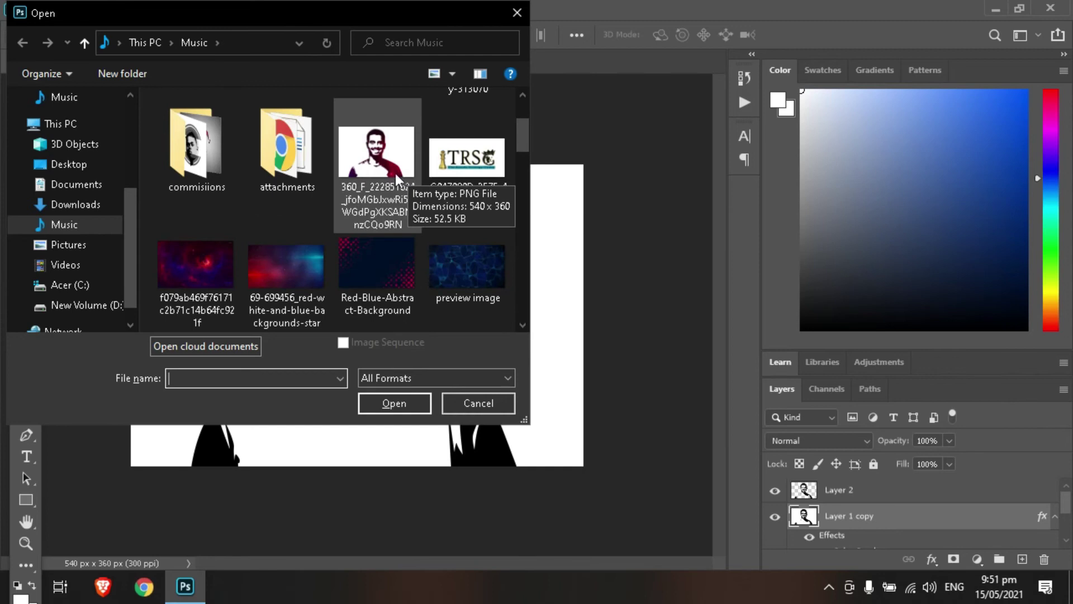
pyautogui.click(219, 282)
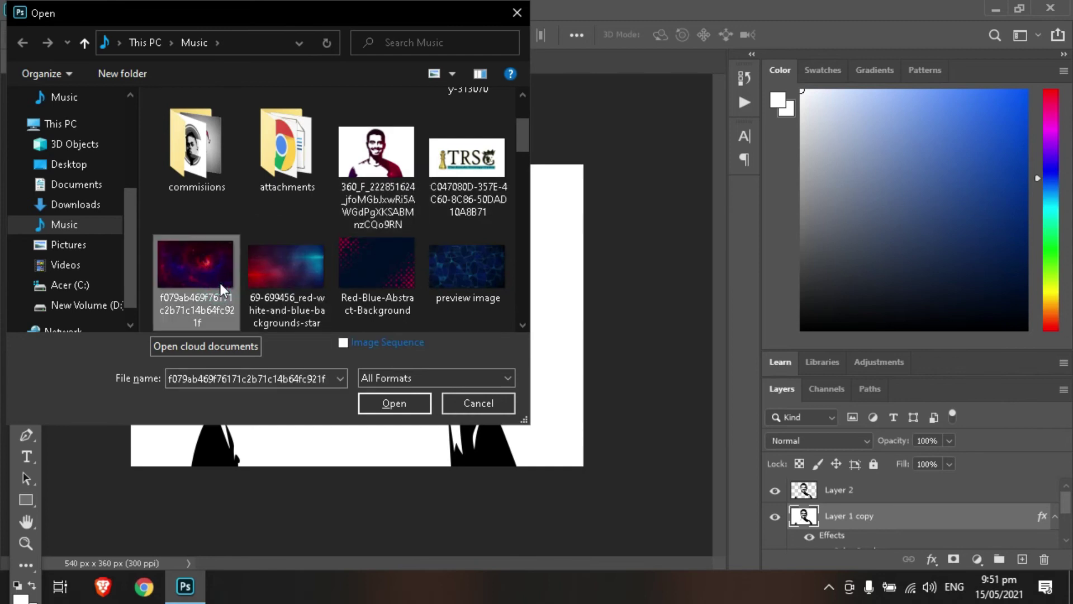
pyautogui.doubleClick(189, 291)
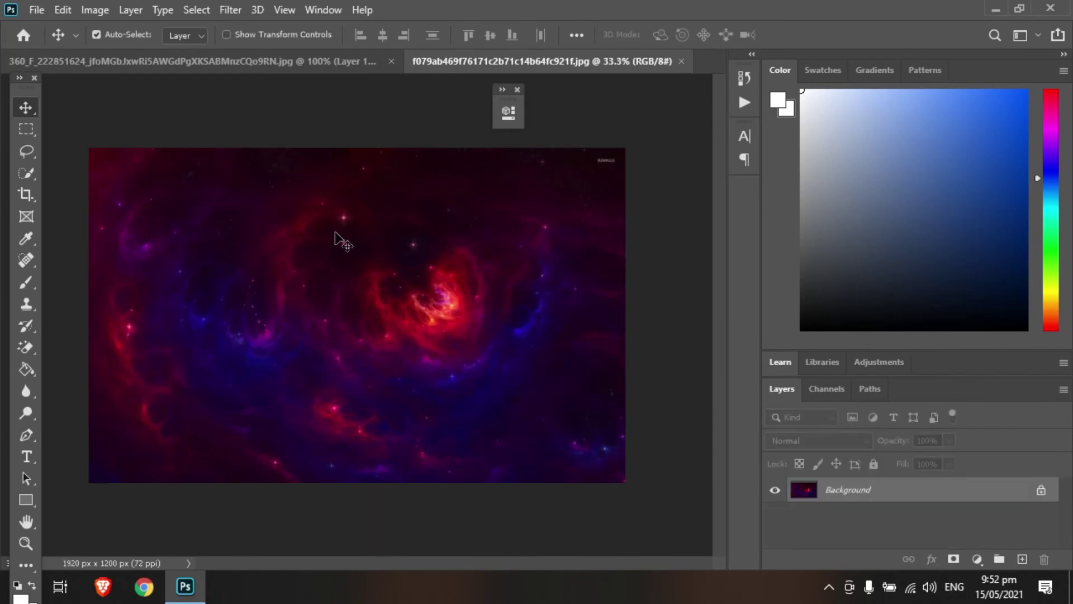
# Convert the nebula's Background to a regular layer, bring it into the portrait document and place it above Layer 2.
pyautogui.doubleClick(841, 492)
pyautogui.click(672, 162)
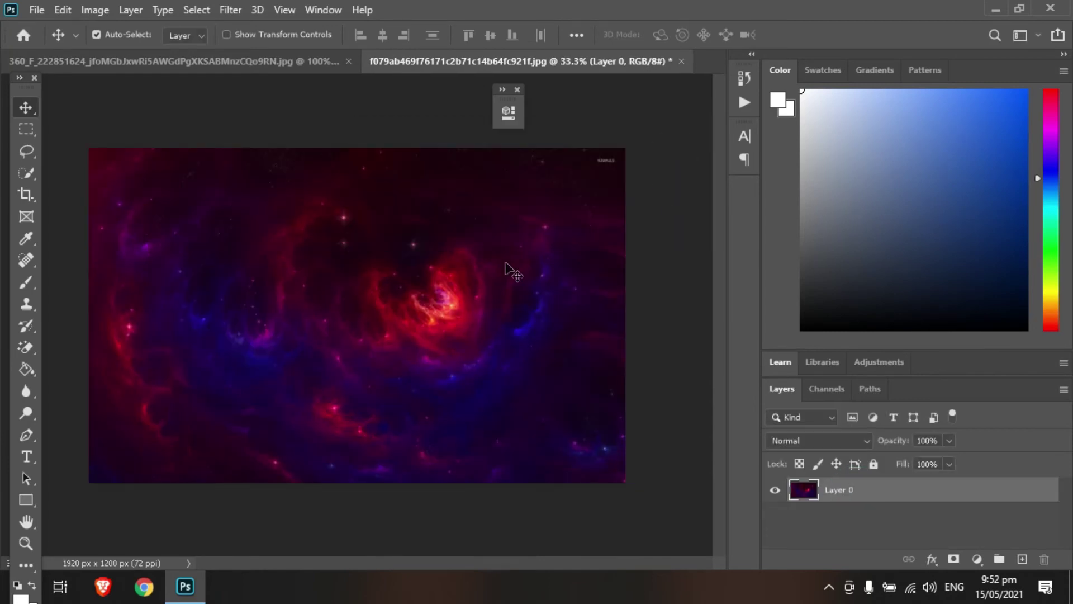
pyautogui.moveTo(112, 60); pyautogui.dragTo(403, 273)
pyautogui.moveTo(897, 523); pyautogui.dragTo(880, 488)
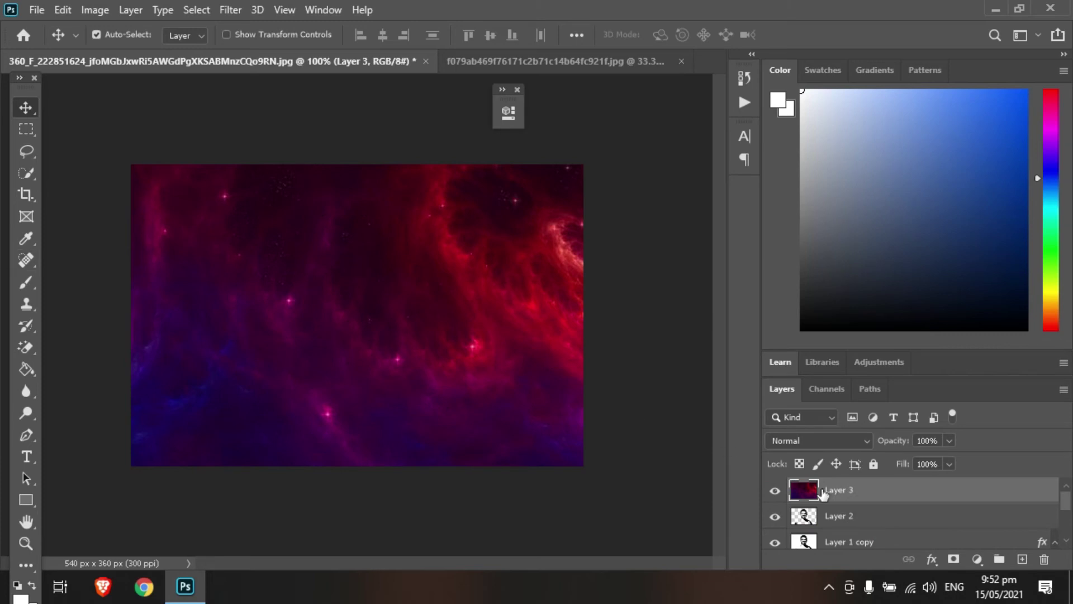
# Clip the nebula layer to the stencil on Layer 2 and shift its position slightly.
pyautogui.rightClick(894, 494)
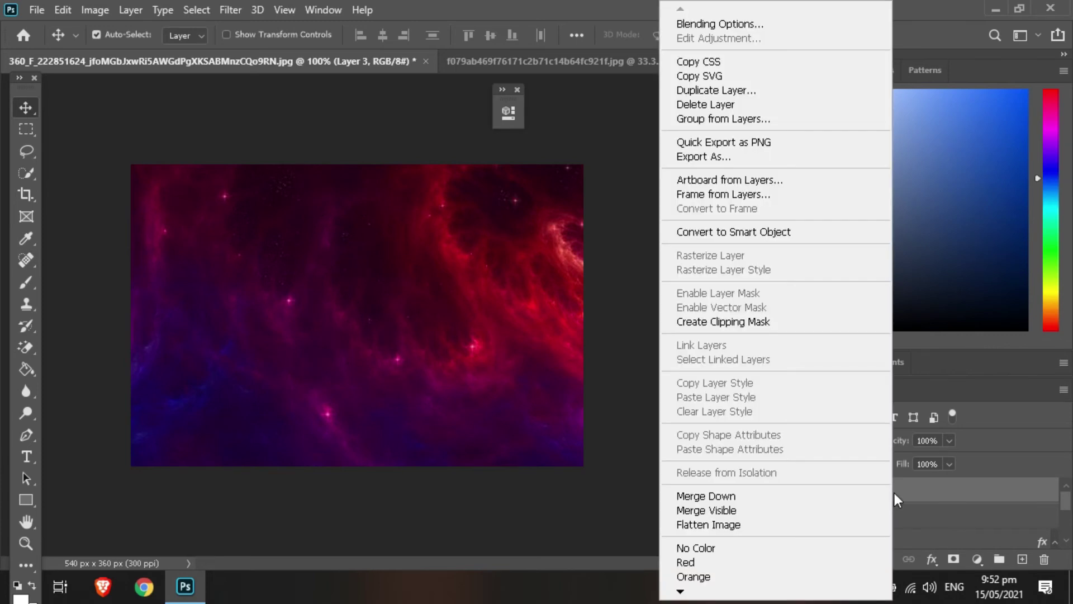
pyautogui.click(778, 321)
pyautogui.moveTo(382, 358)
pyautogui.mouseDown()
pyautogui.moveTo(361, 355)
pyautogui.moveTo(374, 356)
pyautogui.mouseUp()
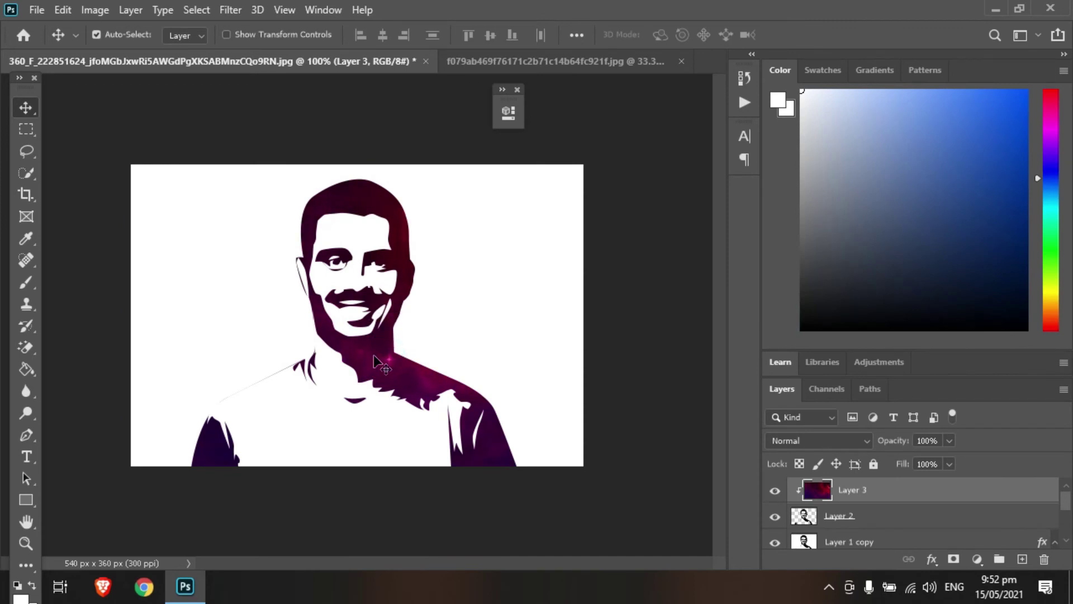